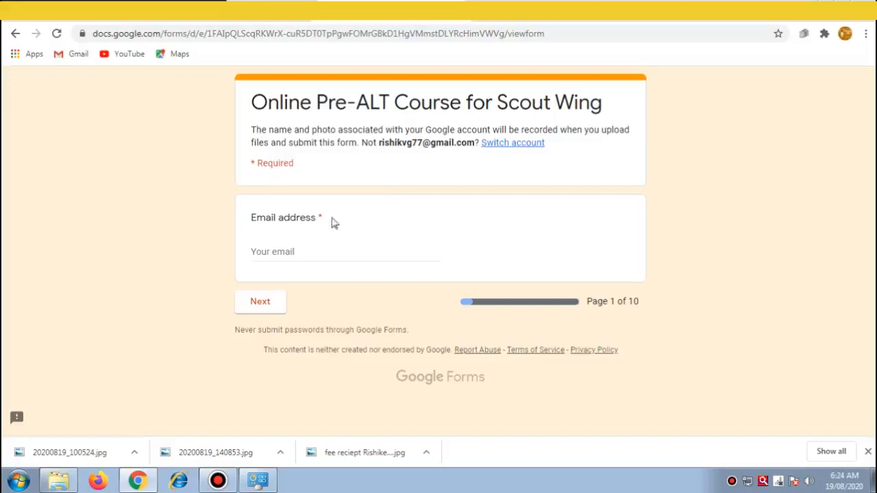
# Step: Enter the respondent's email address on the first page and go to the next page
pyautogui.click(280, 253)
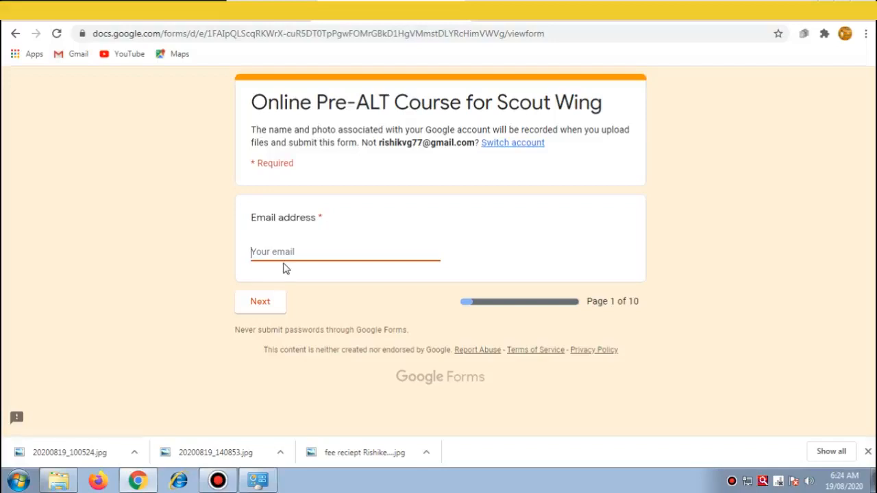
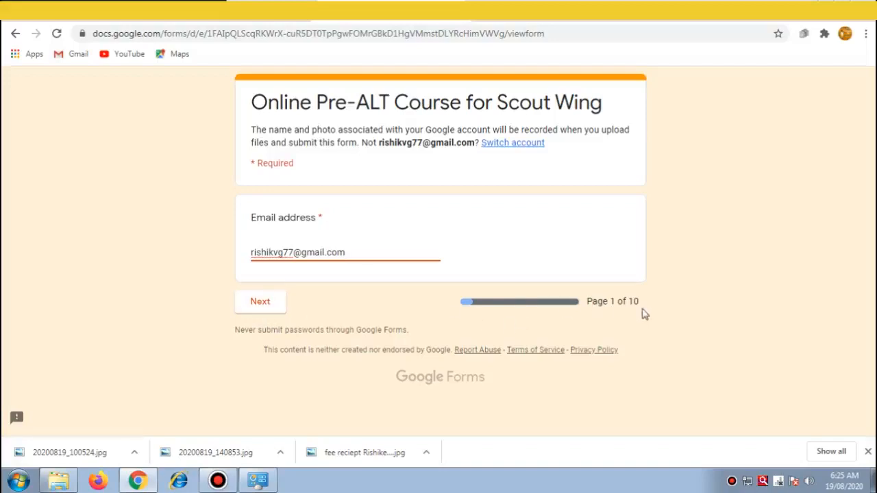
pyautogui.click(261, 305)
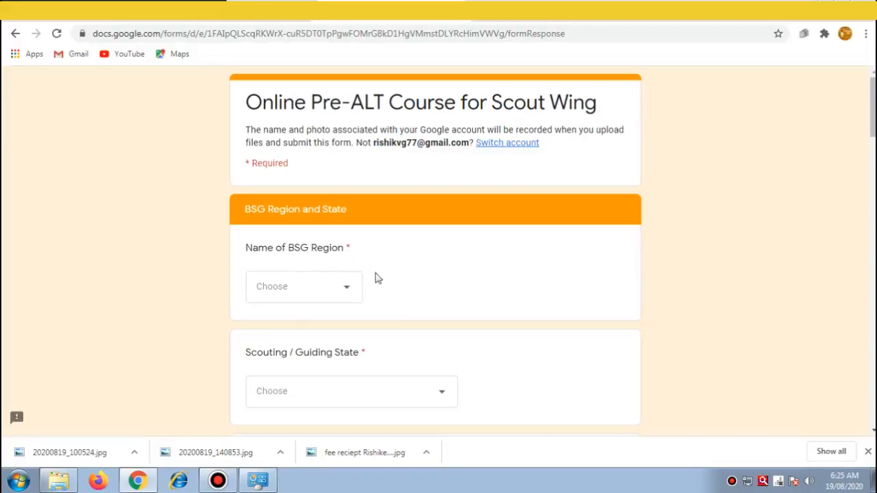
# Step: Choose Northern Region as BSG Region and KVS as the Scouting / Guiding State
pyautogui.click(347, 297)
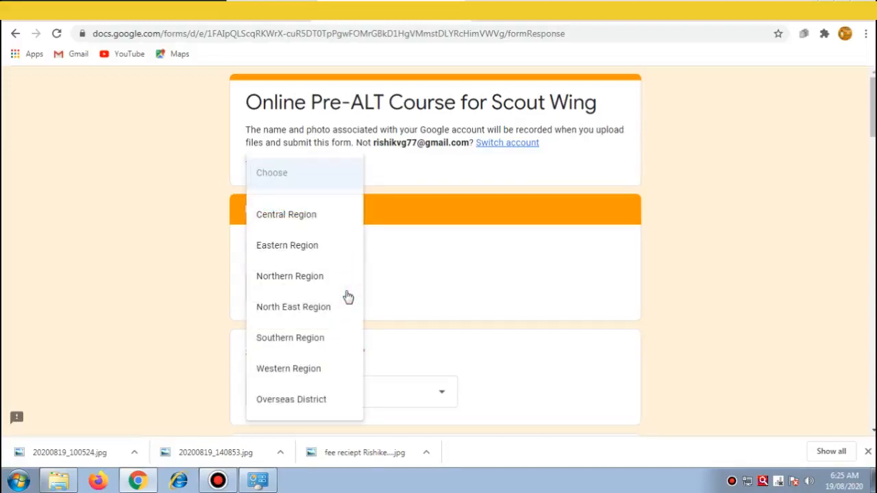
pyautogui.click(303, 280)
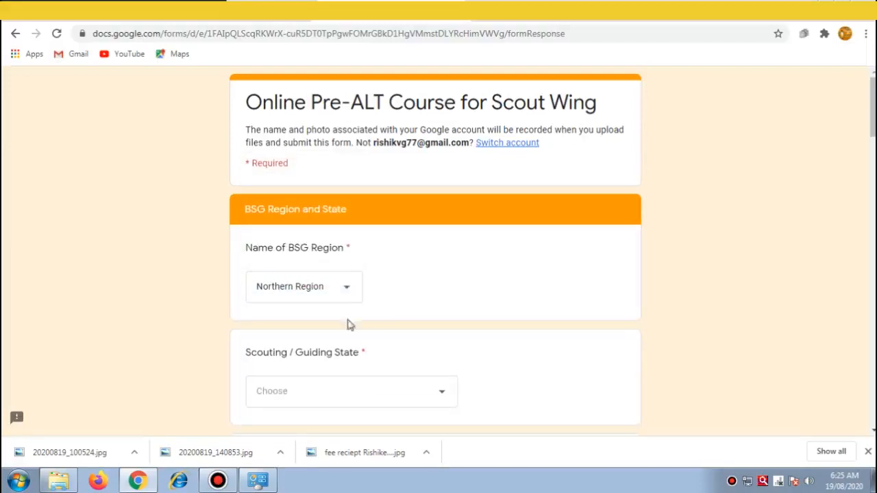
pyautogui.click(444, 397)
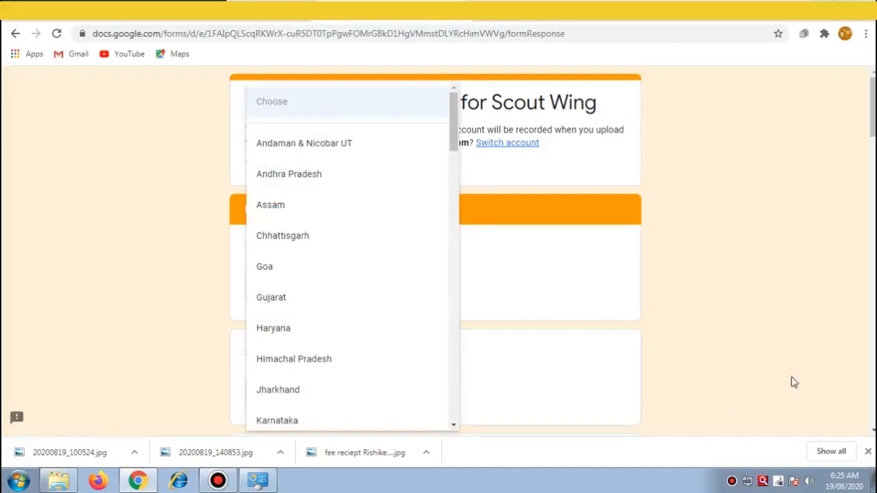
pyautogui.click(323, 282)
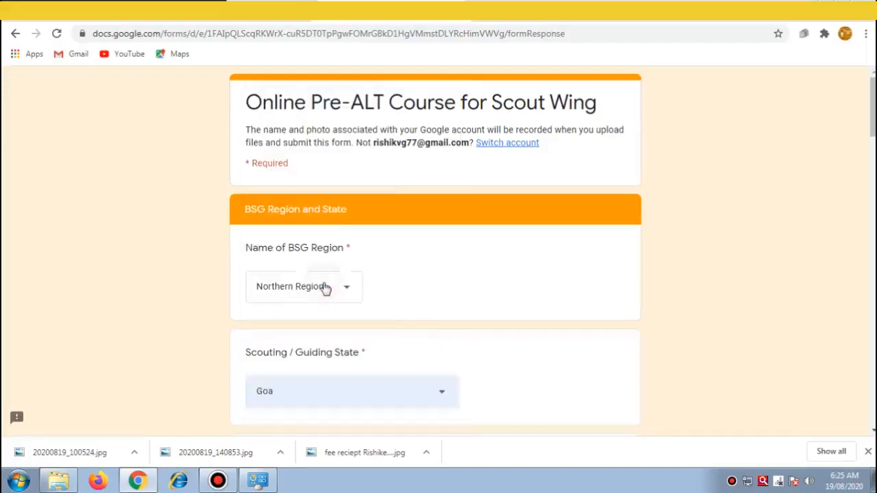
pyautogui.click(445, 398)
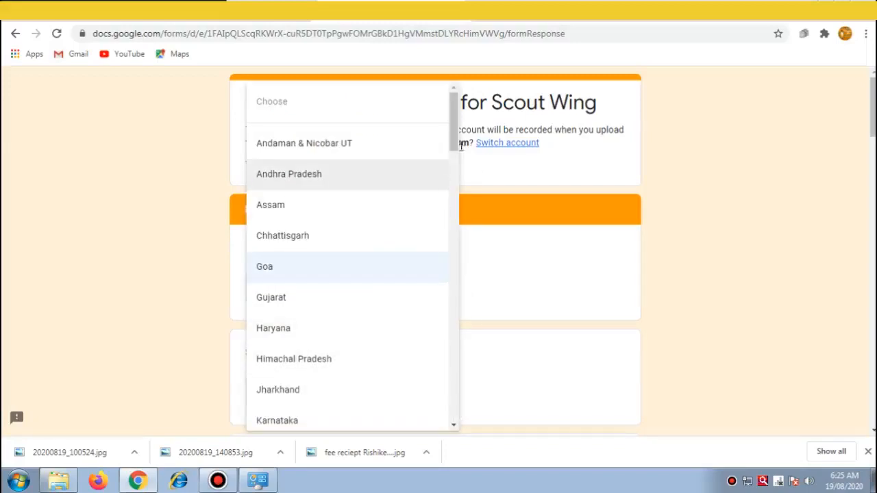
pyautogui.moveTo(453, 140); pyautogui.dragTo(442, 382)
pyautogui.click(273, 280)
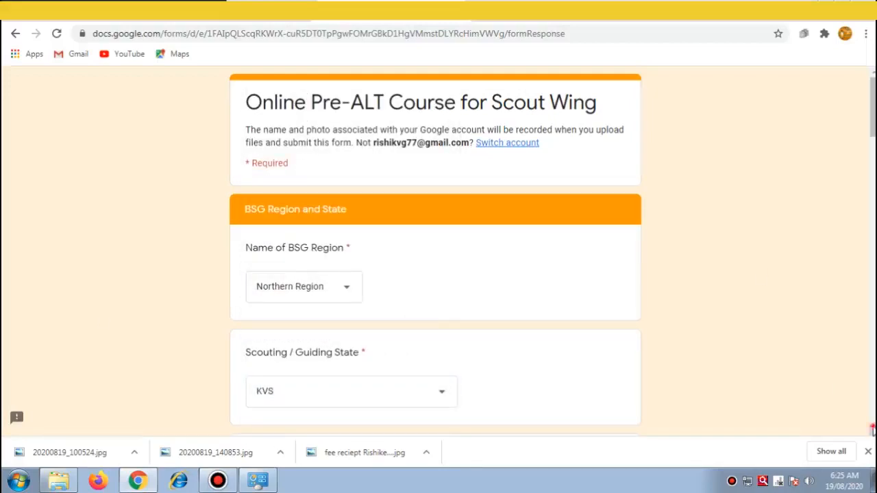
pyautogui.click(873, 430)
pyautogui.scroll(-4, 871, 428)
# Step: Fill in the district and the candidate's full name in capitals
pyautogui.click(256, 180)
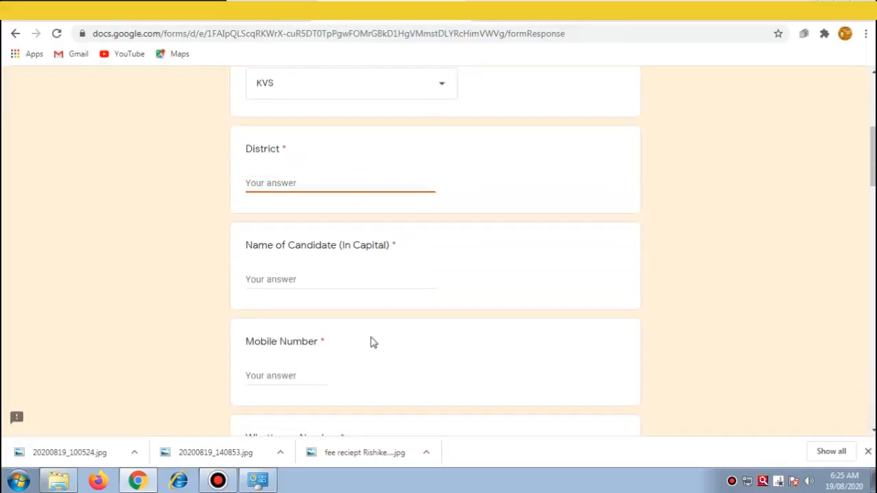
pyautogui.write('BHOPAL')
pyautogui.click(285, 278)
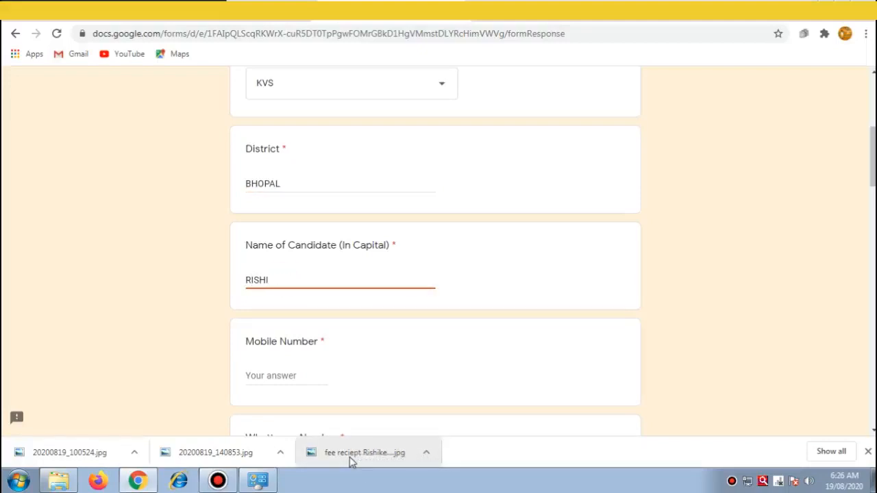
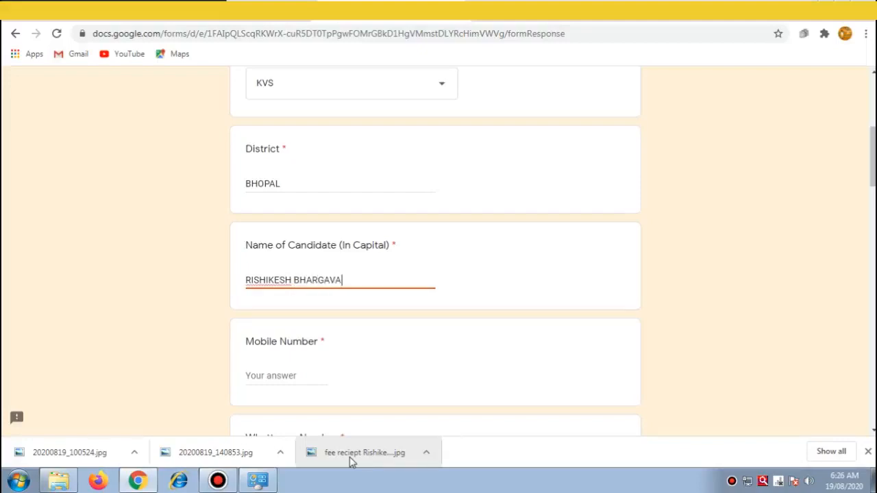
# Step: Enter the mobile number and paste the same number into Whattsapp Number
pyautogui.click(288, 374)
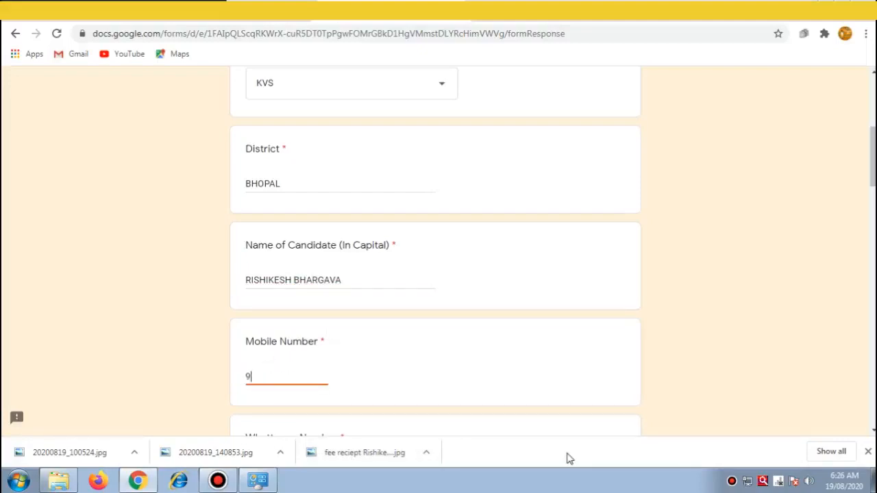
pyautogui.moveTo(872, 158); pyautogui.dragTo(872, 194)
pyautogui.click(276, 259)
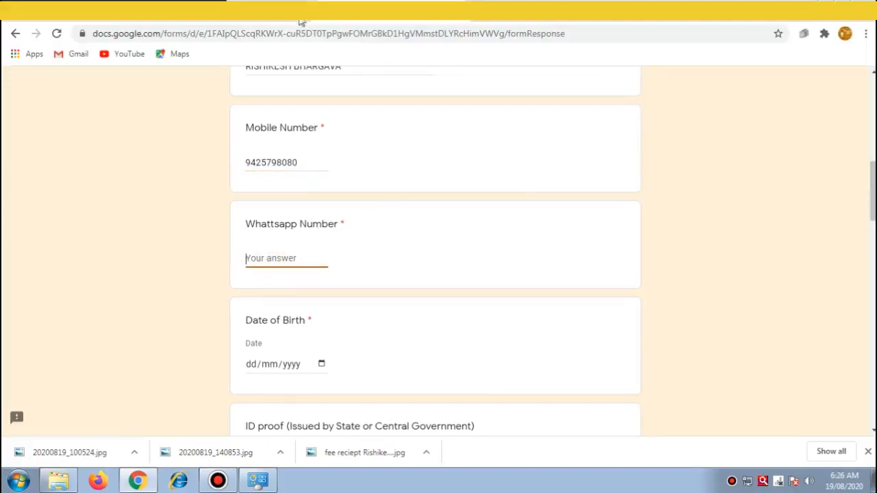
pyautogui.moveTo(298, 163); pyautogui.dragTo(243, 166)
pyautogui.hotkey('ctrl', 'c')
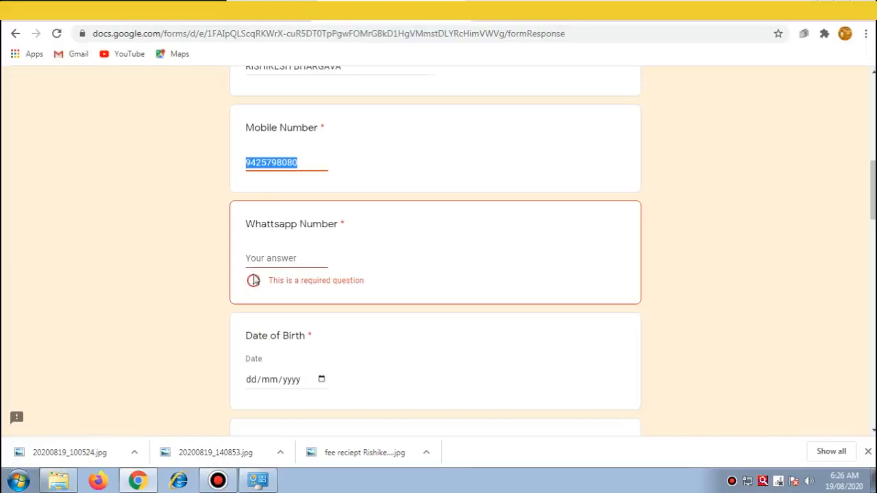
pyautogui.click(270, 259)
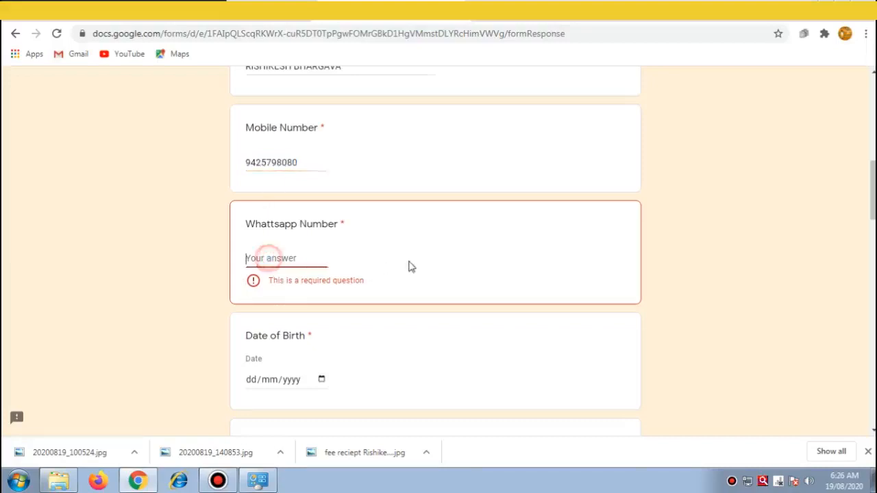
pyautogui.hotkey('ctrl', 'v')
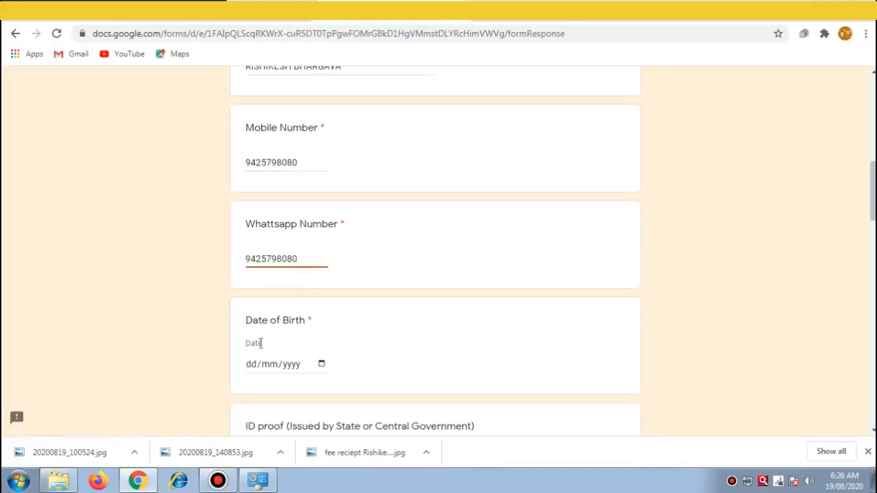
pyautogui.click(321, 365)
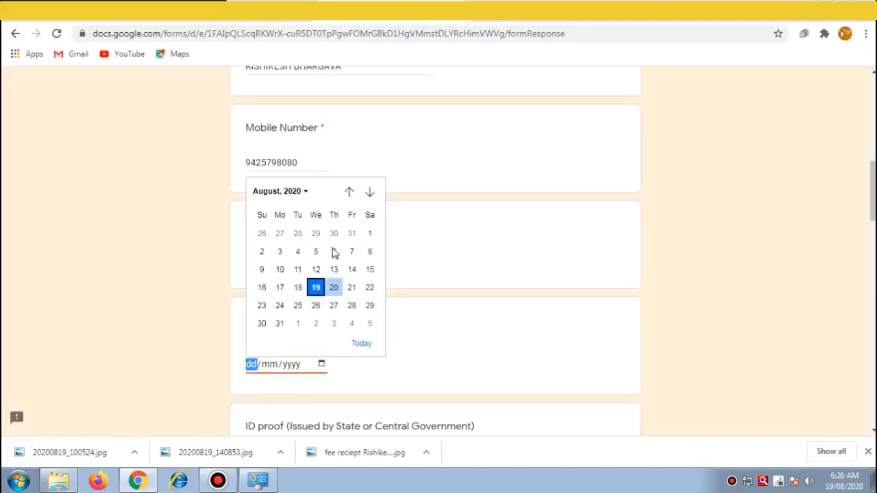
pyautogui.click(293, 194)
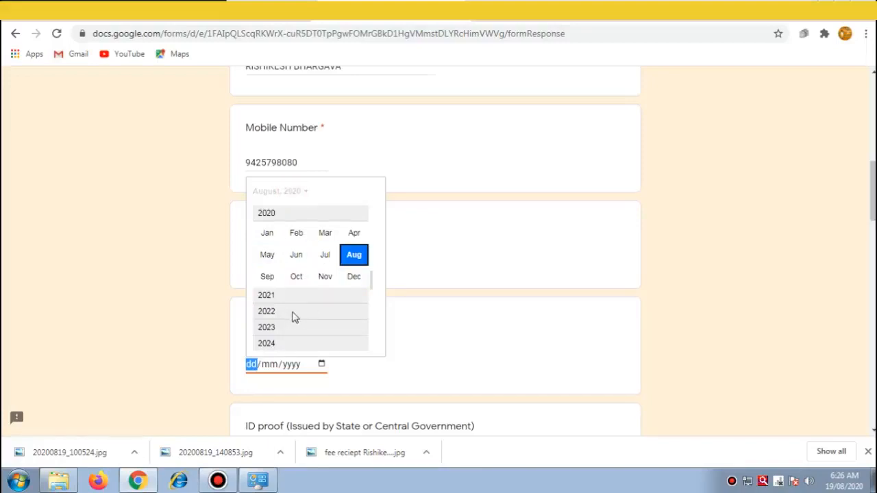
pyautogui.moveTo(368, 284); pyautogui.dragTo(371, 247)
pyautogui.scroll(6, 374, 237)
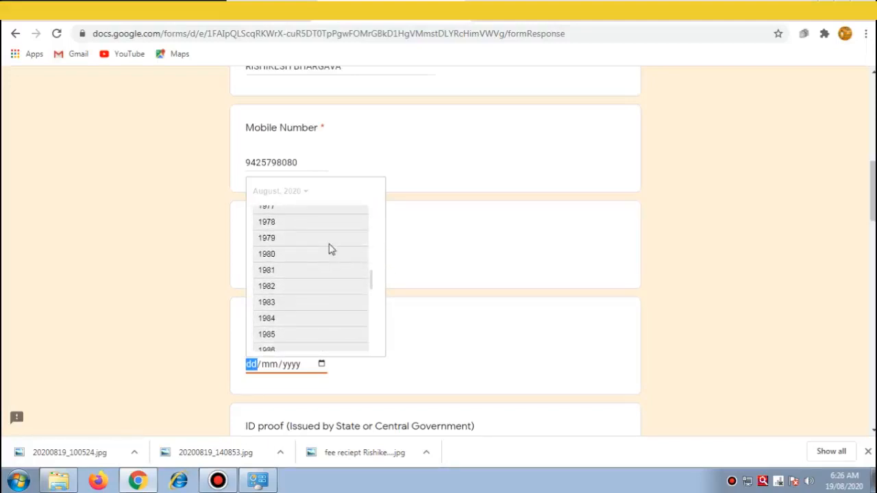
pyautogui.moveTo(372, 268); pyautogui.dragTo(372, 267)
pyautogui.click(266, 213)
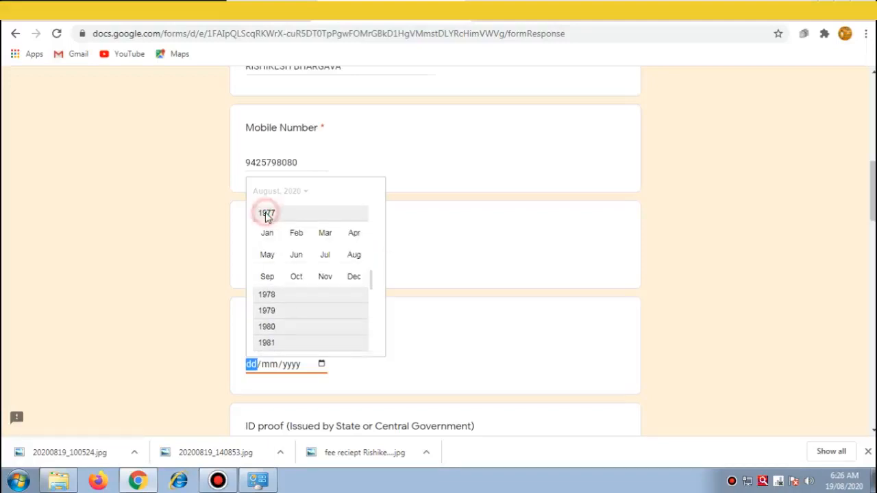
pyautogui.click(325, 254)
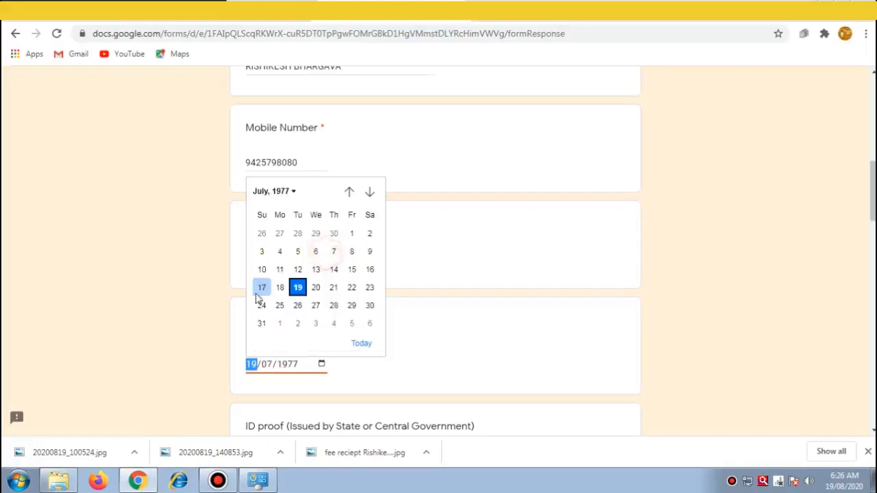
pyautogui.click(297, 306)
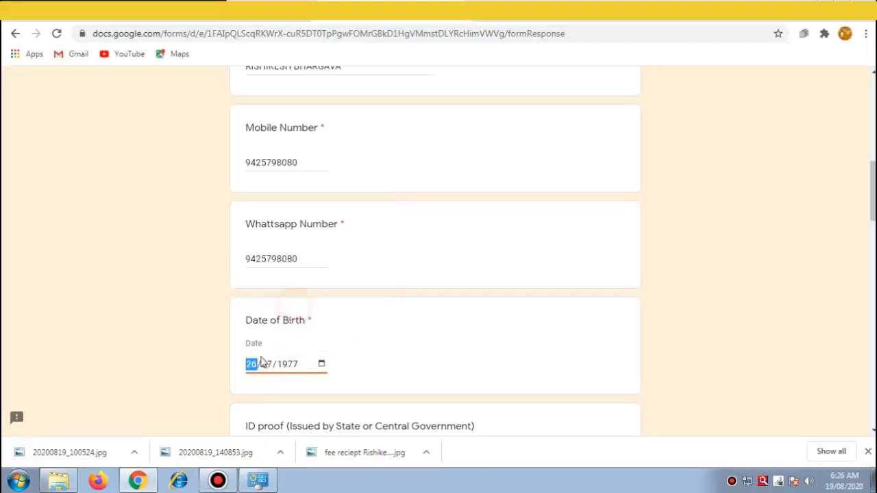
pyautogui.click(383, 339)
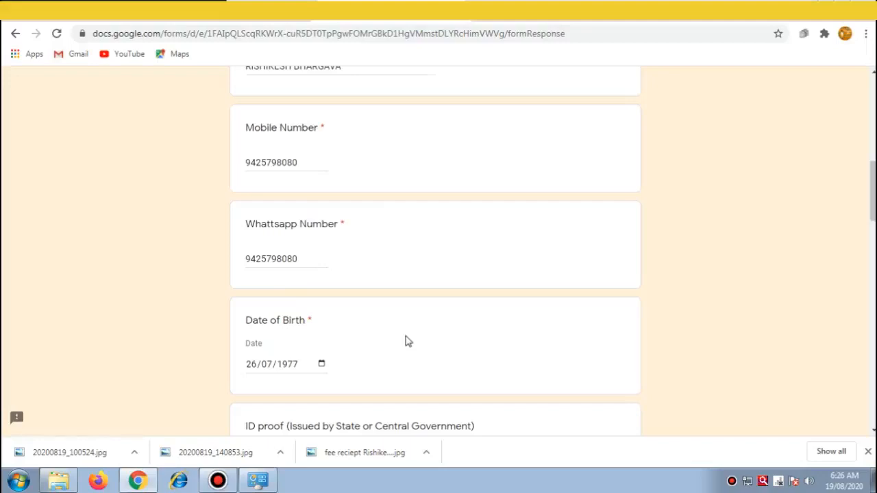
pyautogui.moveTo(874, 204); pyautogui.dragTo(873, 252)
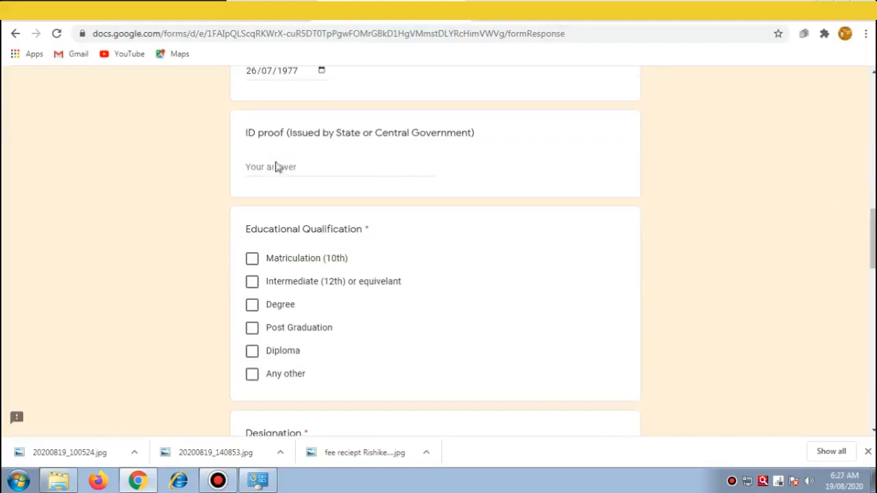
# Step: Enter the ID proof number and tick only Post Graduation as educational qualification
pyautogui.click(271, 165)
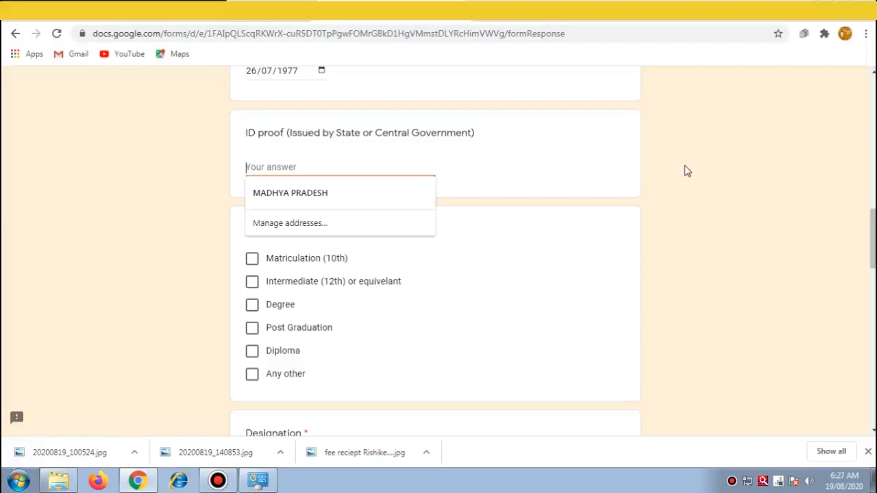
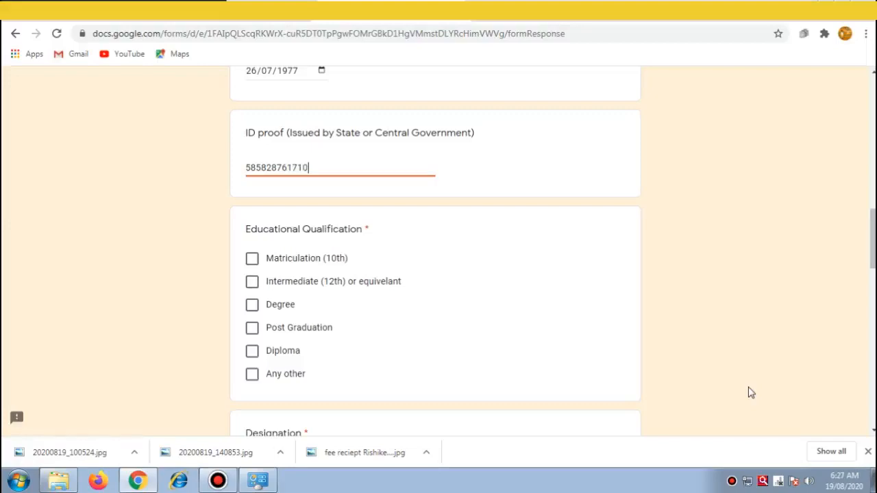
pyautogui.click(480, 279)
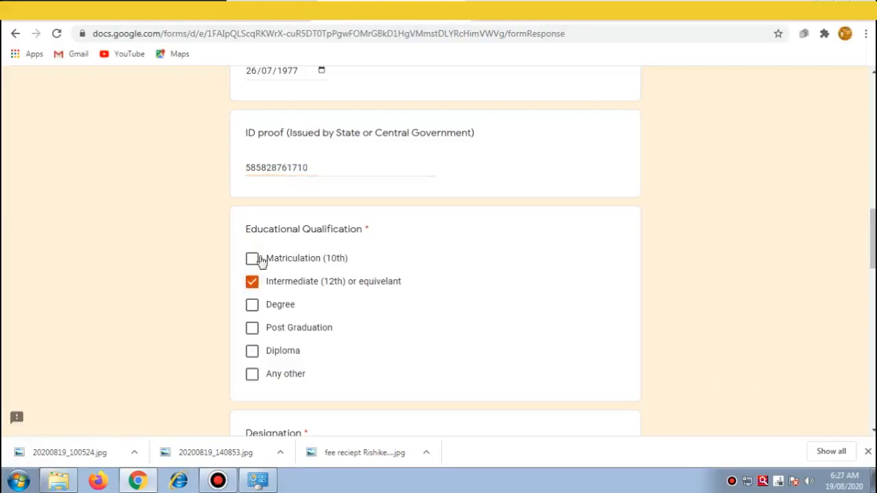
pyautogui.click(253, 330)
pyautogui.click(254, 282)
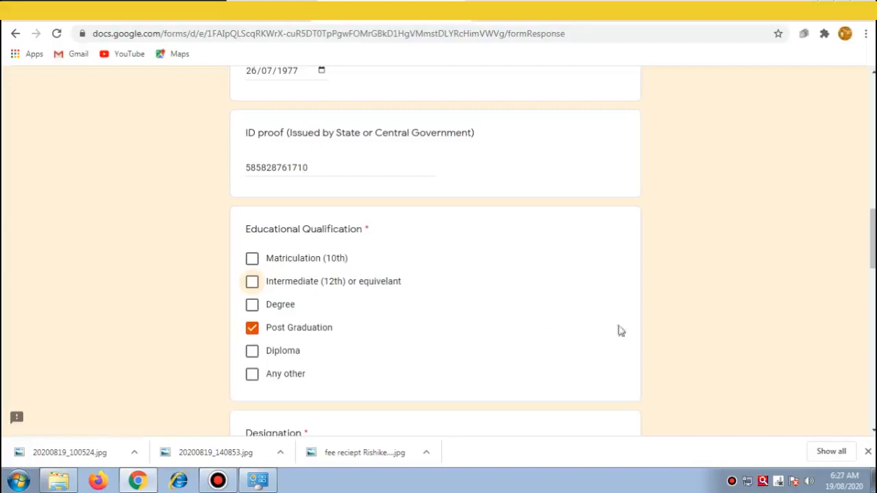
# Step: Enter LIBRARIAN as the Designation
pyautogui.scroll(-4, 617, 295)
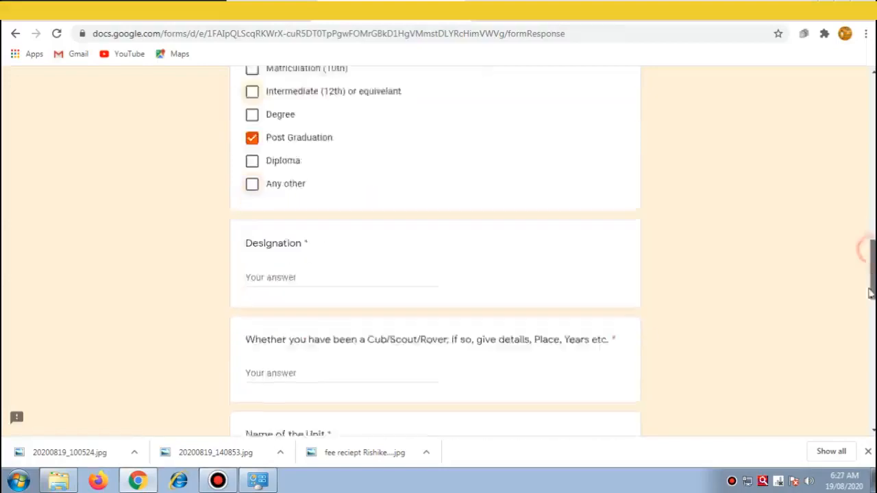
pyautogui.click(279, 218)
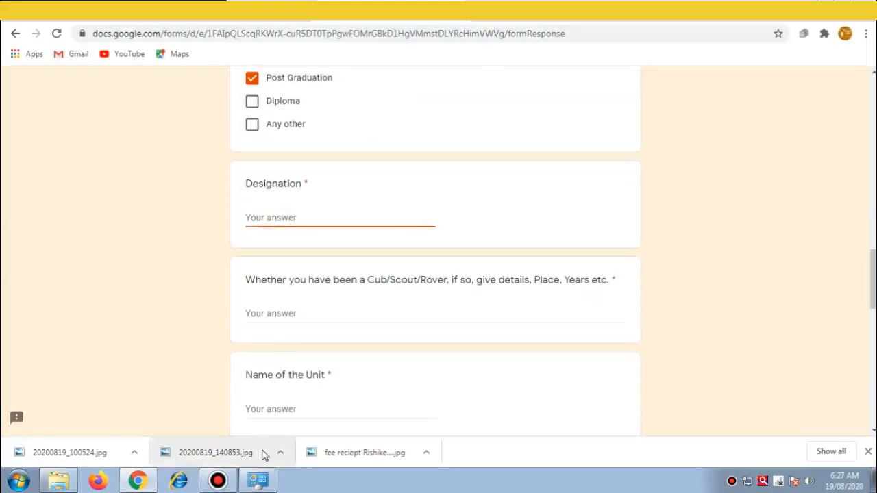
pyautogui.write('LIBRARIAN')
# Step: Answer the Cub/Scout/Rover question with 'SCOUT, GUNA,5YRS'
pyautogui.click(285, 309)
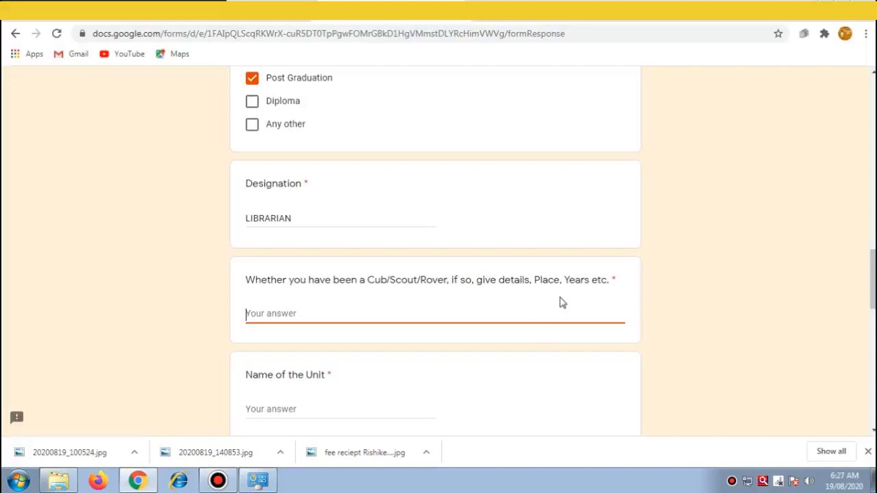
pyautogui.moveTo(218, 481)
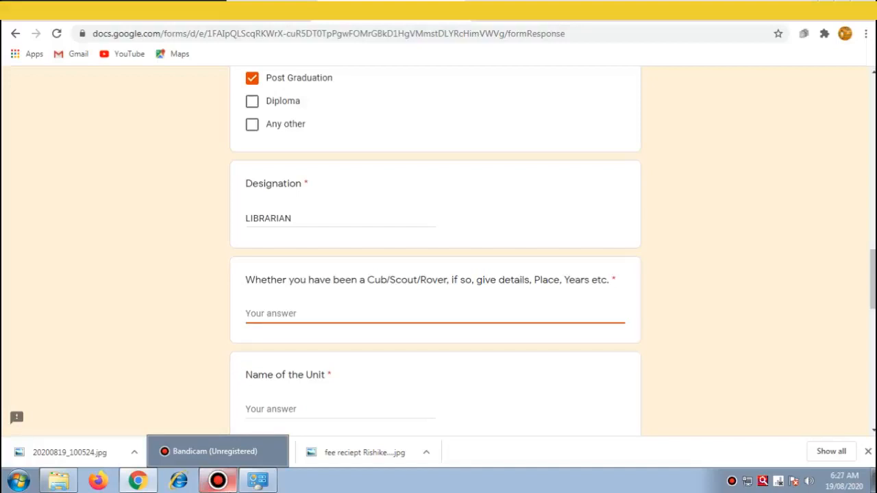
pyautogui.write('SCOU')
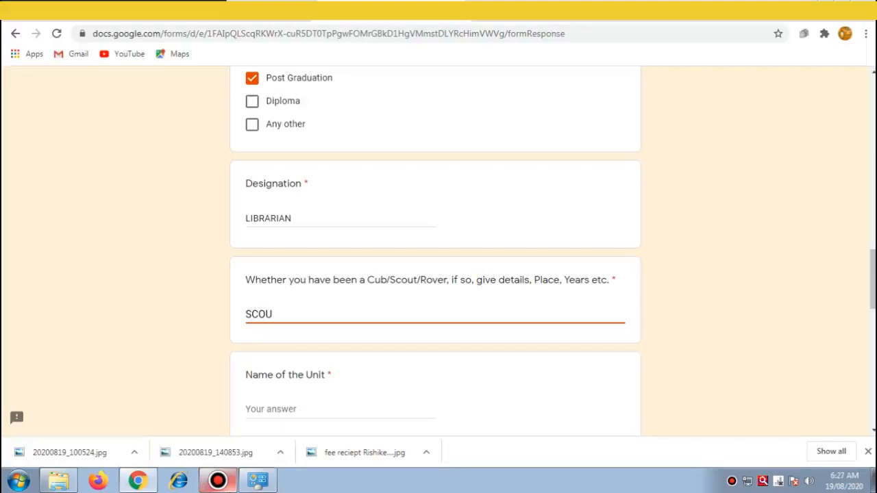
pyautogui.write('T')
pyautogui.write(' MASTER')
pyautogui.press('BackSpace')
pyautogui.press('BackSpace')
pyautogui.press('BackSpace')
pyautogui.press('BackSpace')
pyautogui.press('BackSpace')
pyautogui.press('BackSpace')
pyautogui.write('GUNA,5YRS')
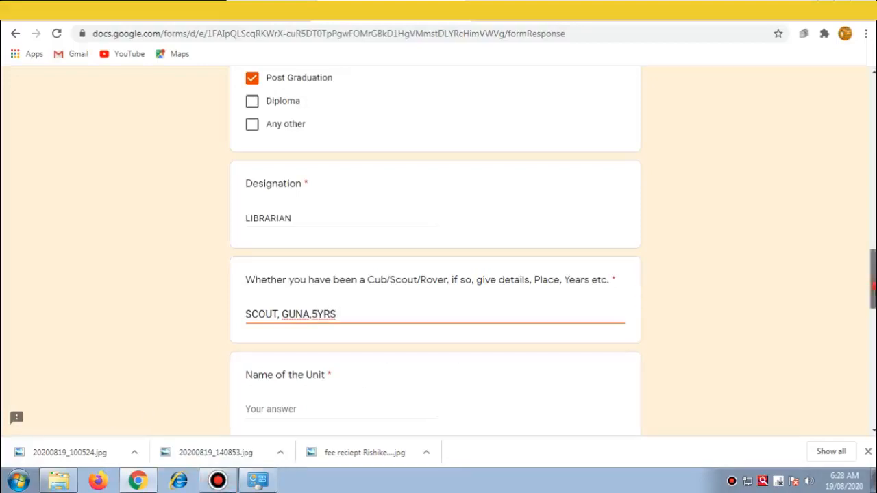
pyautogui.scroll(-2, 865, 293)
# Step: Enter the unit name and charter number KVS/BPL/D-I/S-114 dated 31/07/2021
pyautogui.click(285, 262)
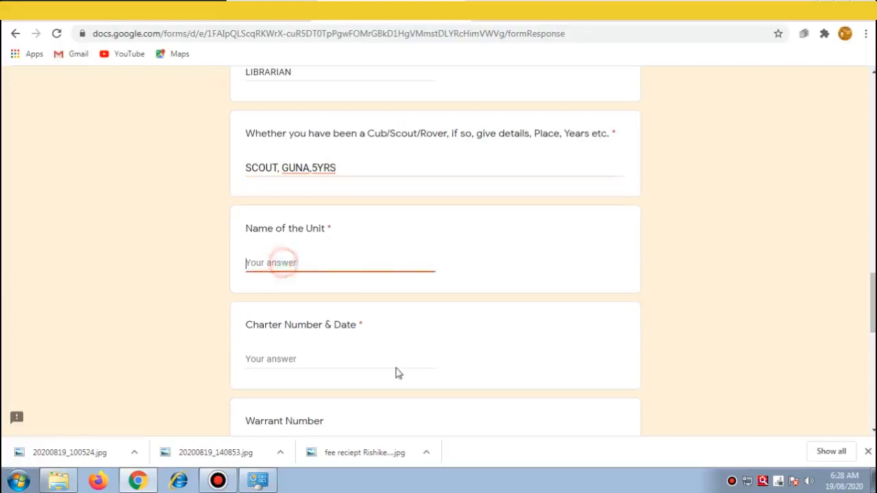
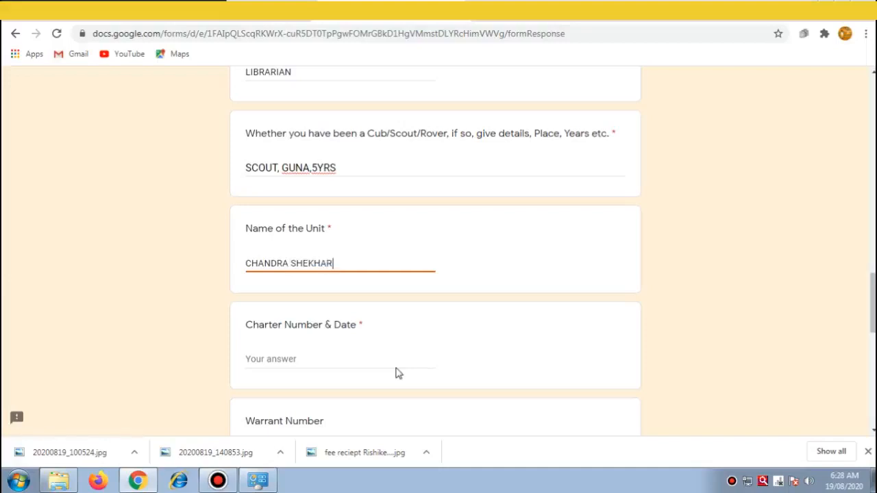
pyautogui.click(287, 361)
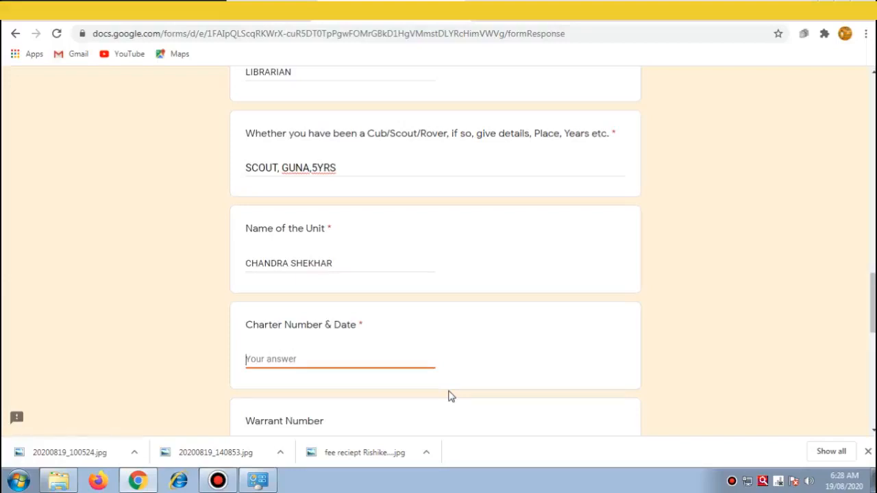
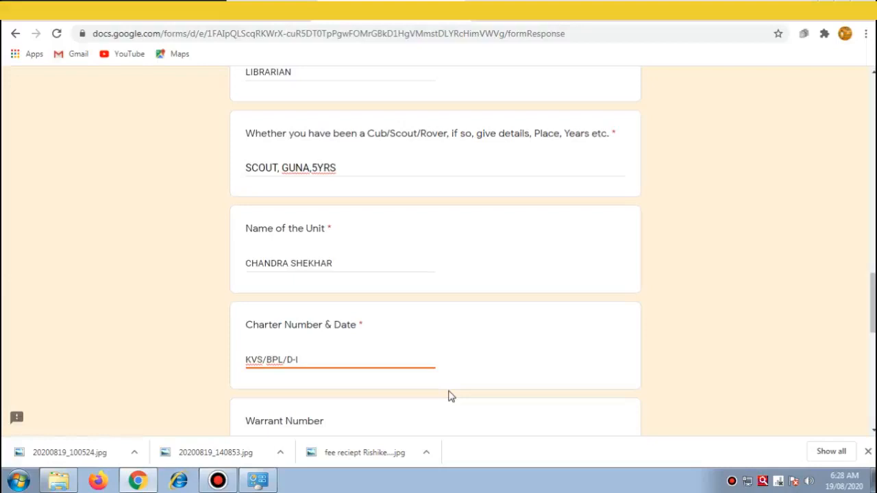
pyautogui.click(527, 349)
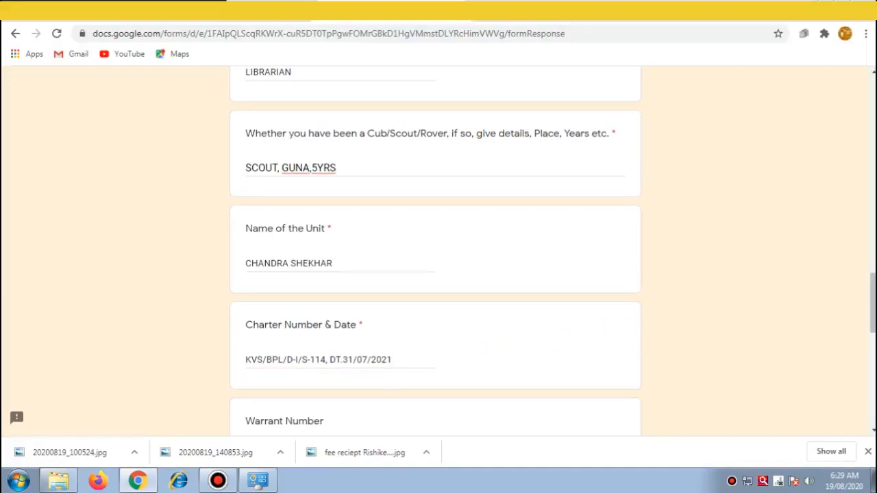
pyautogui.moveTo(873, 312); pyautogui.dragTo(873, 363)
pyautogui.click(302, 165)
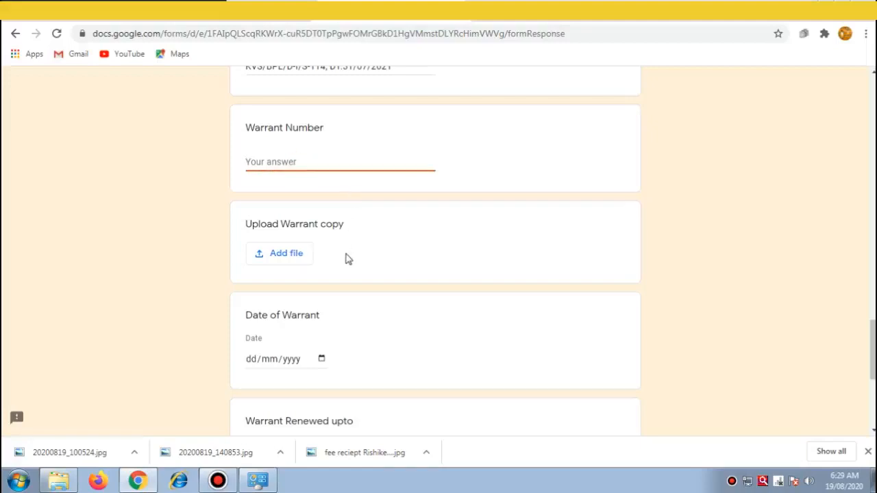
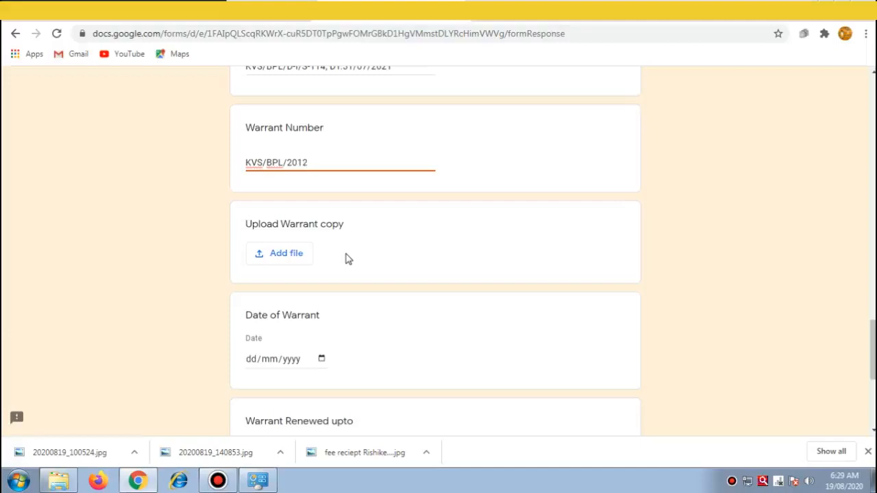
pyautogui.click(292, 258)
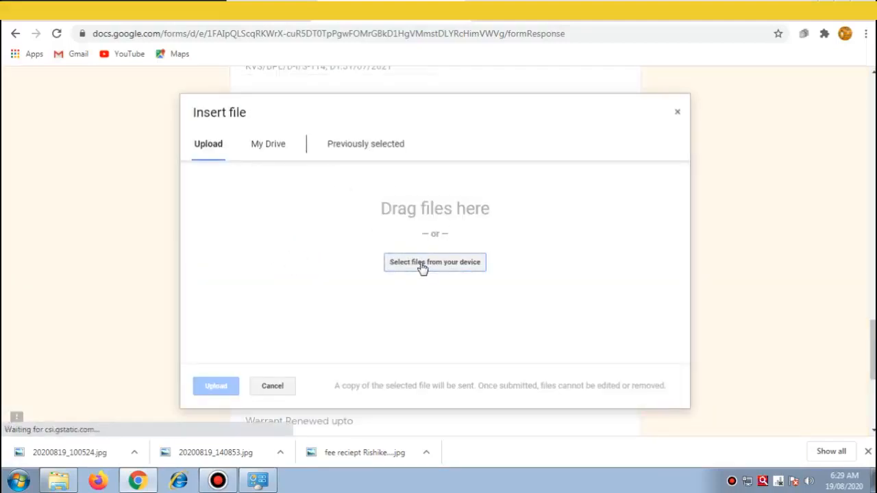
# Step: Upload warrant.jpg from the Pre ALT folder as the warrant copy
pyautogui.click(424, 266)
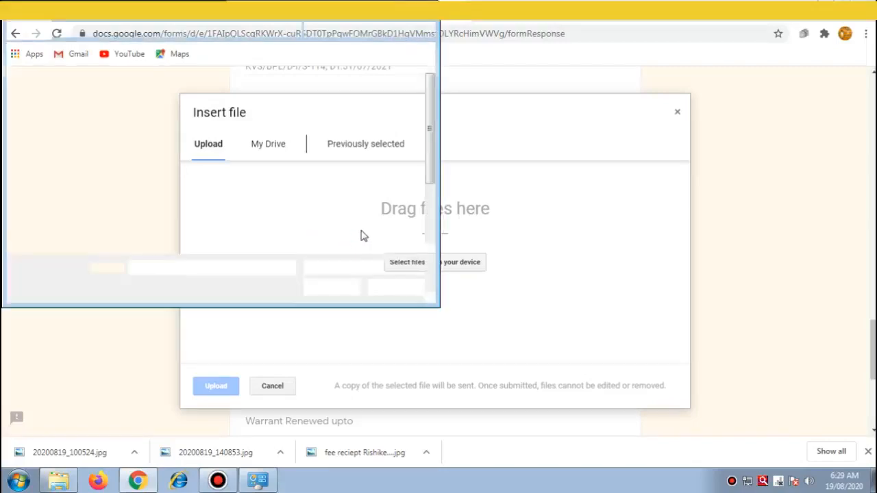
pyautogui.click(254, 181)
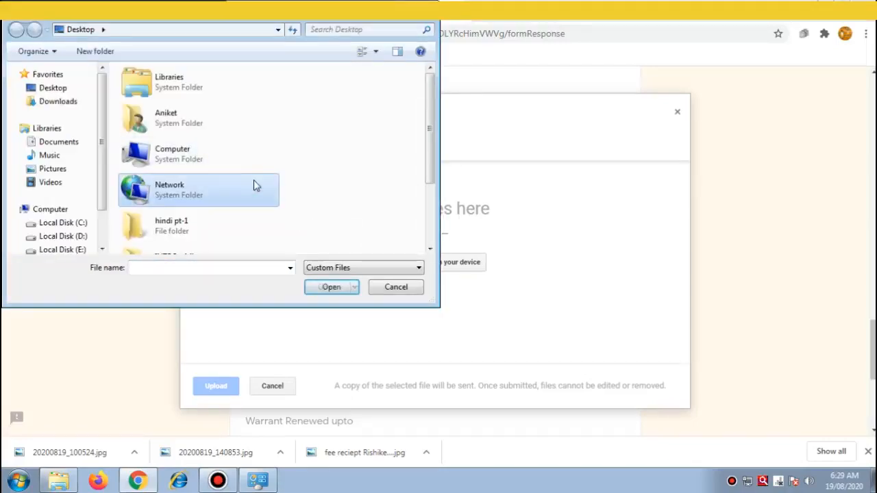
pyautogui.moveTo(431, 142); pyautogui.dragTo(432, 201)
pyautogui.doubleClick(168, 203)
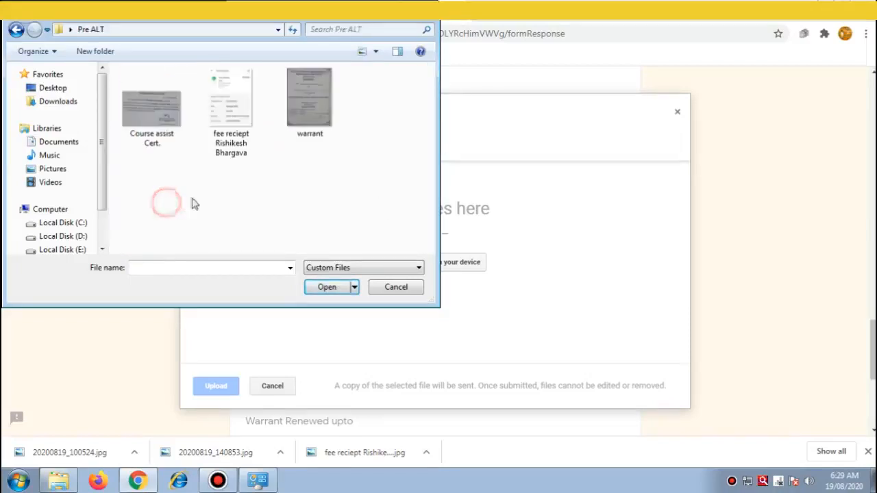
pyautogui.click(308, 109)
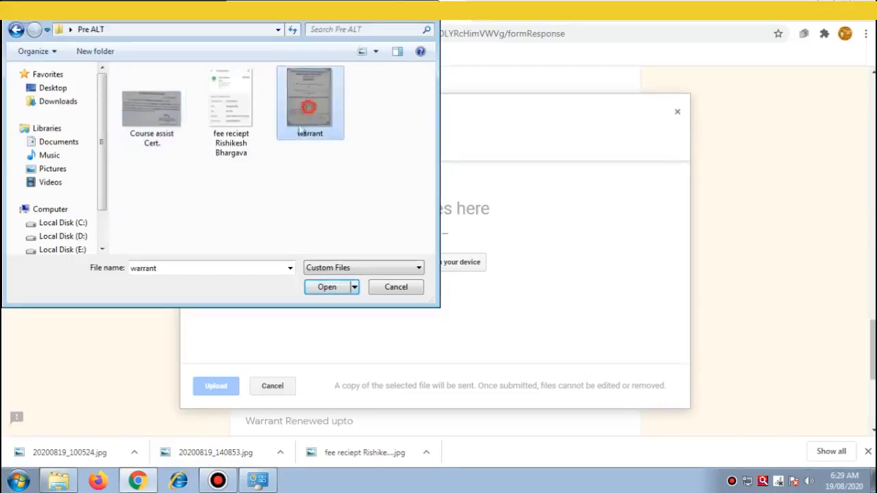
pyautogui.click(327, 287)
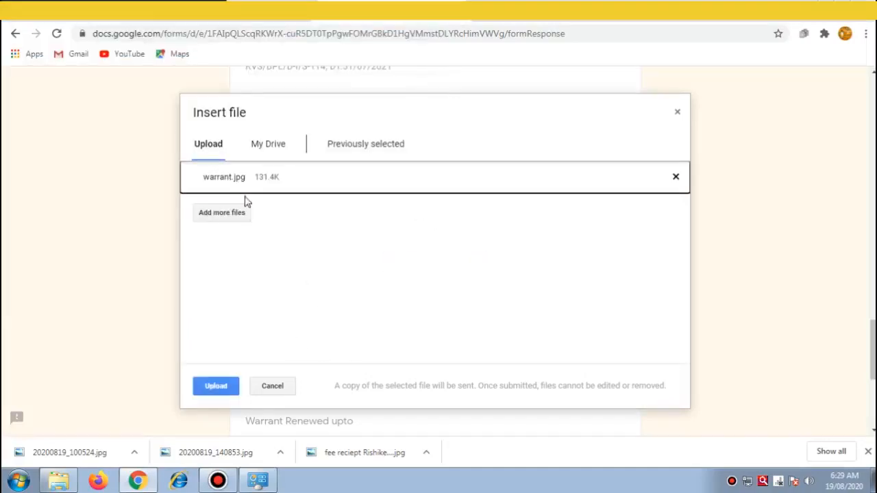
pyautogui.click(214, 387)
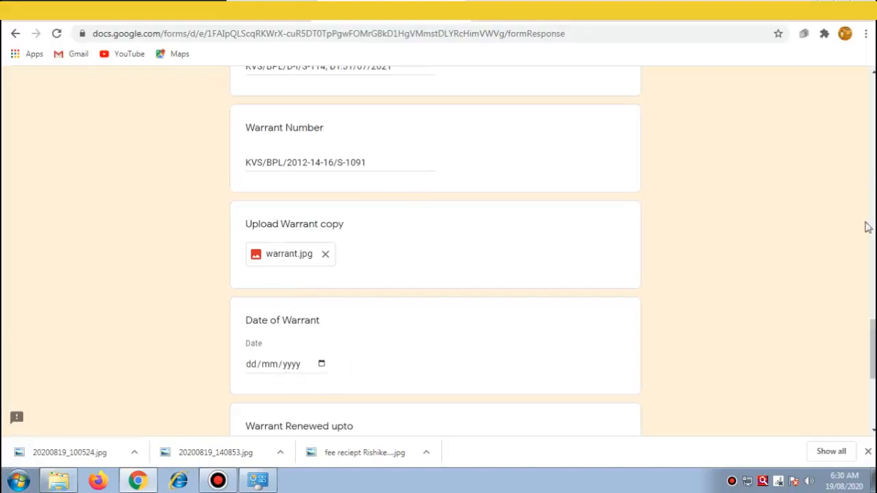
# Step: Set the Date of Warrant to 31/07/2021 in the calendar
pyautogui.moveTo(873, 351); pyautogui.dragTo(872, 366)
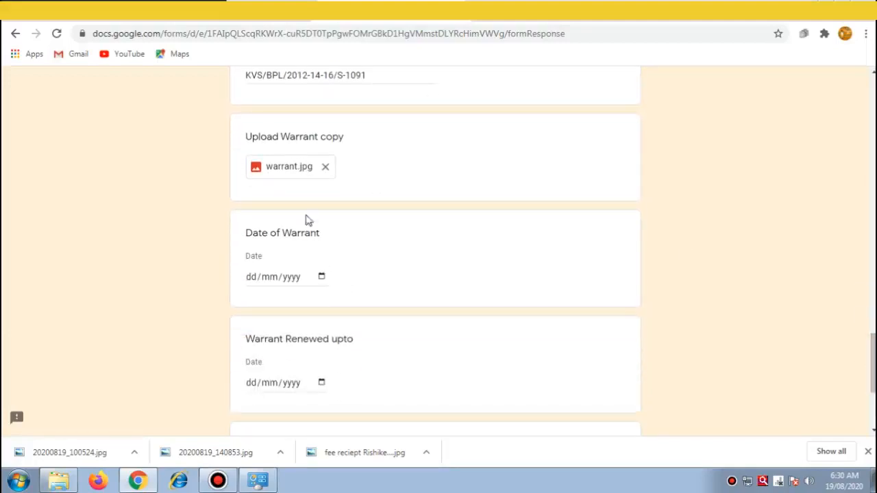
pyautogui.click(321, 277)
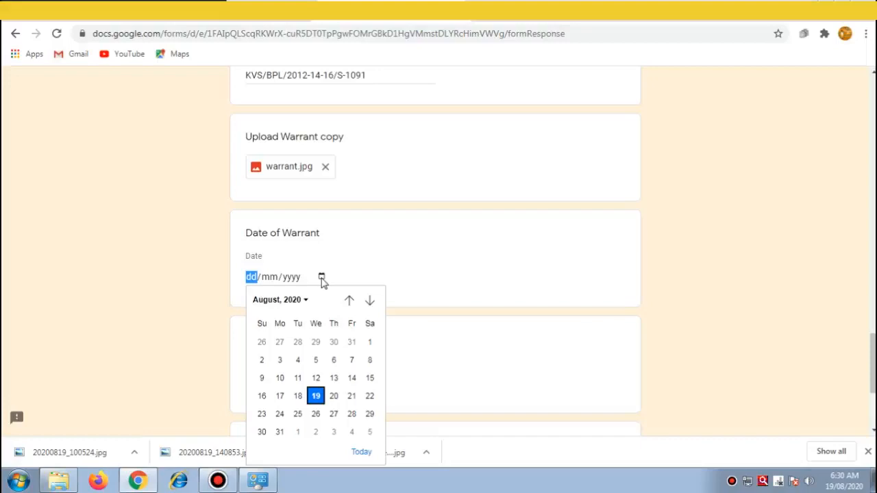
pyautogui.click(305, 301)
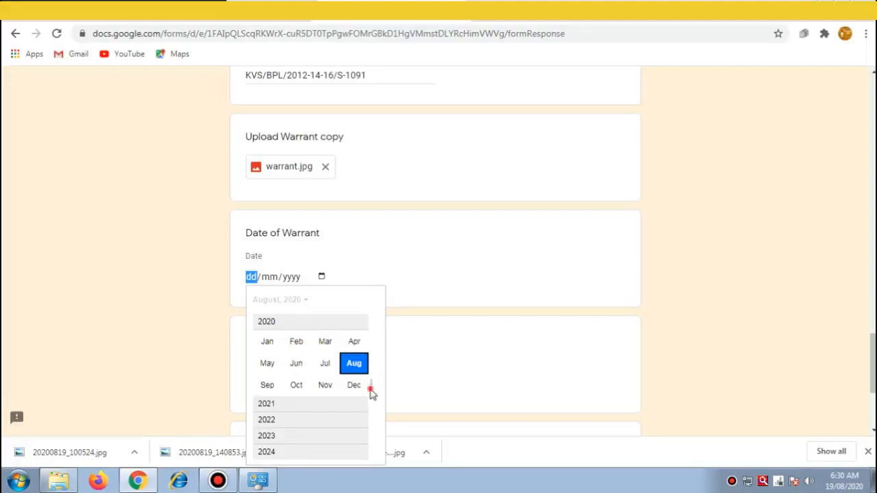
pyautogui.scroll(1, 371, 389)
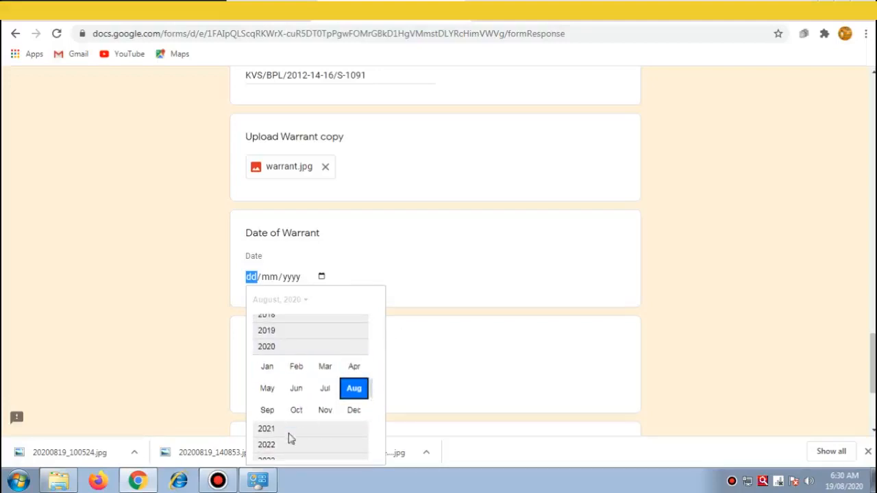
pyautogui.click(268, 428)
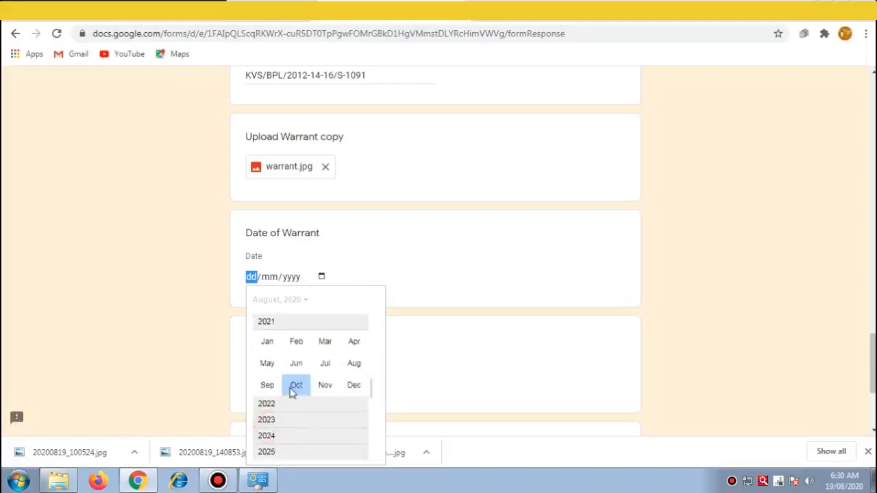
pyautogui.click(327, 364)
pyautogui.click(370, 413)
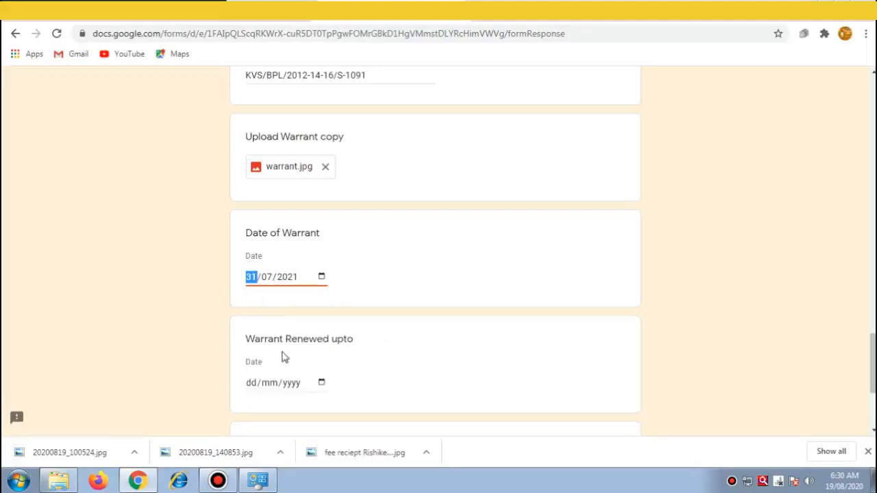
pyautogui.click(325, 276)
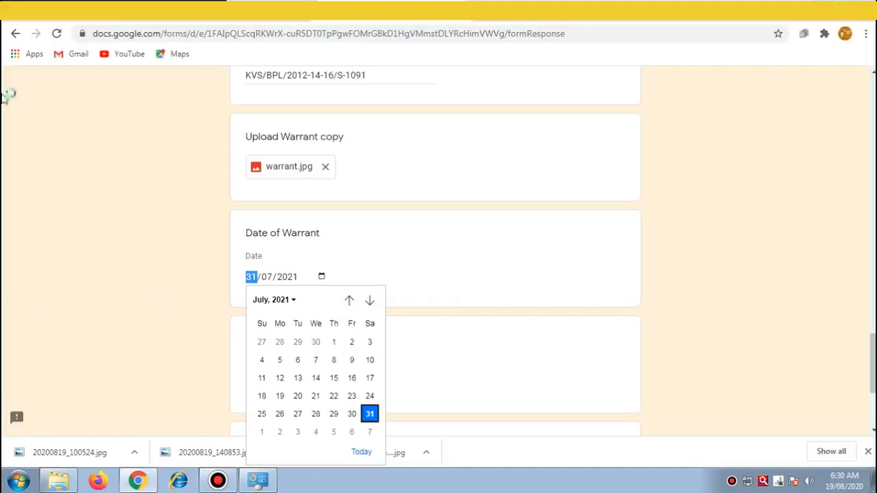
pyautogui.click(423, 29)
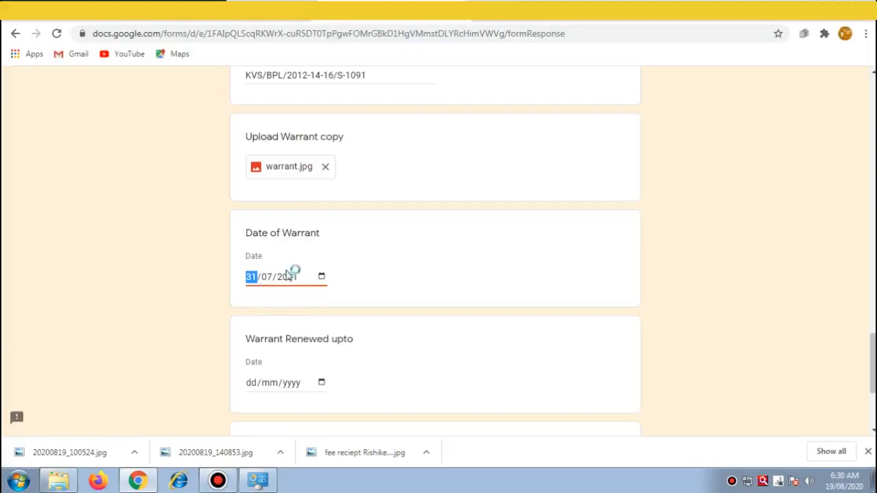
# Step: Change the Date of Warrant to 1 April 2016
pyautogui.click(322, 276)
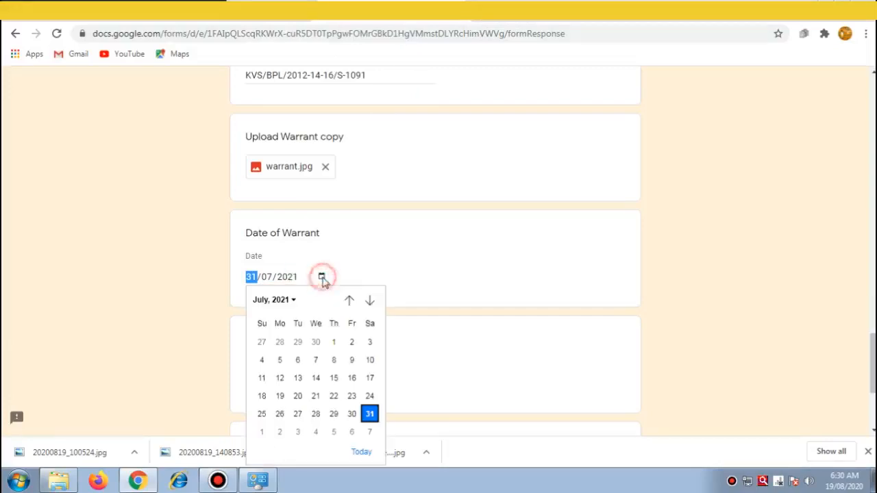
pyautogui.click(294, 300)
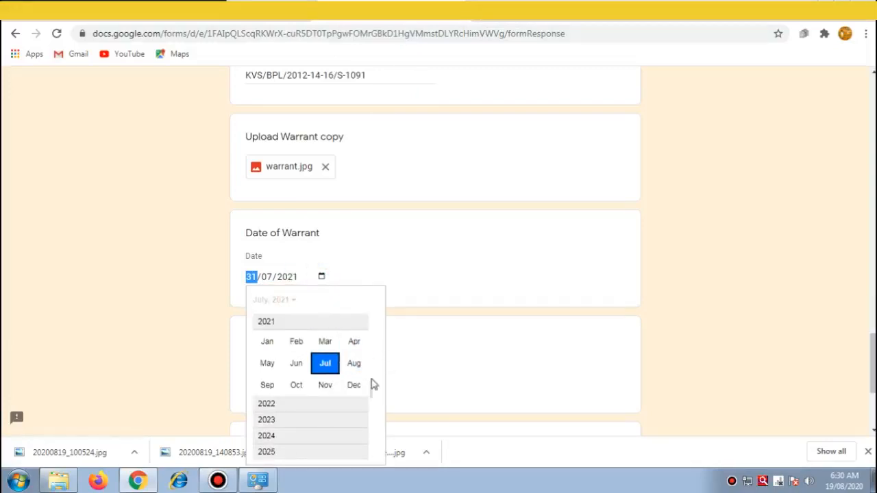
pyautogui.scroll(3, 372, 384)
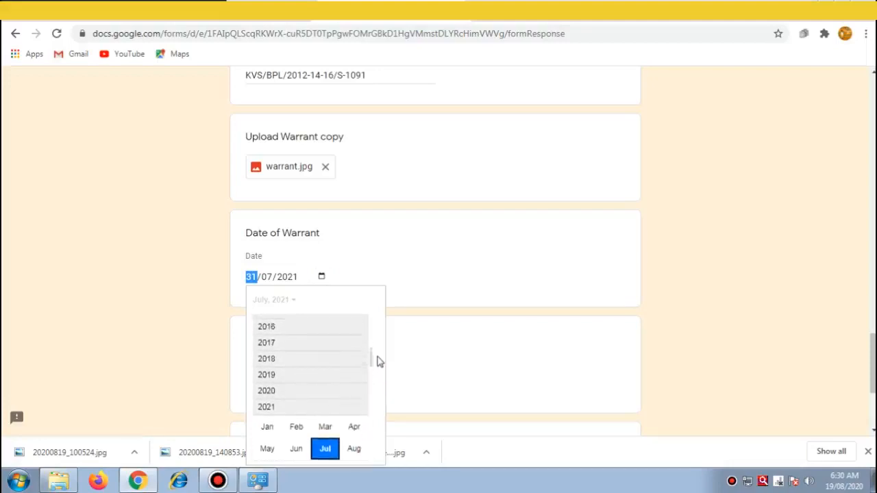
pyautogui.click(261, 346)
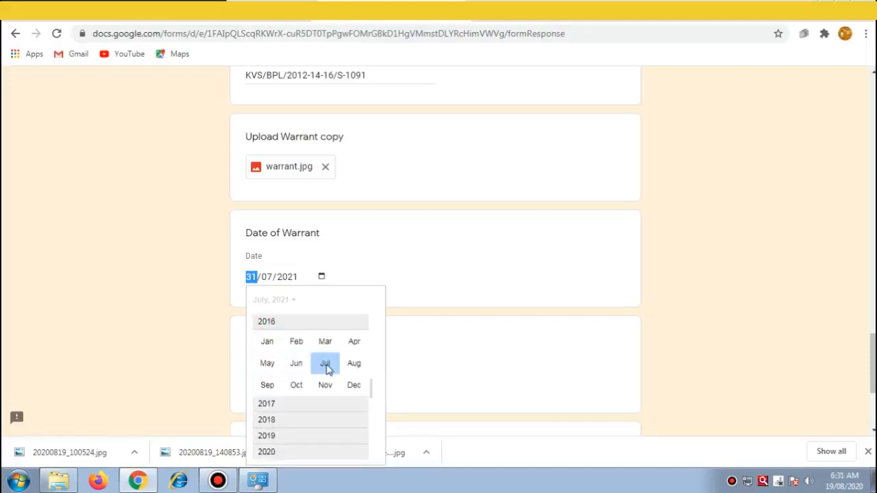
pyautogui.click(353, 343)
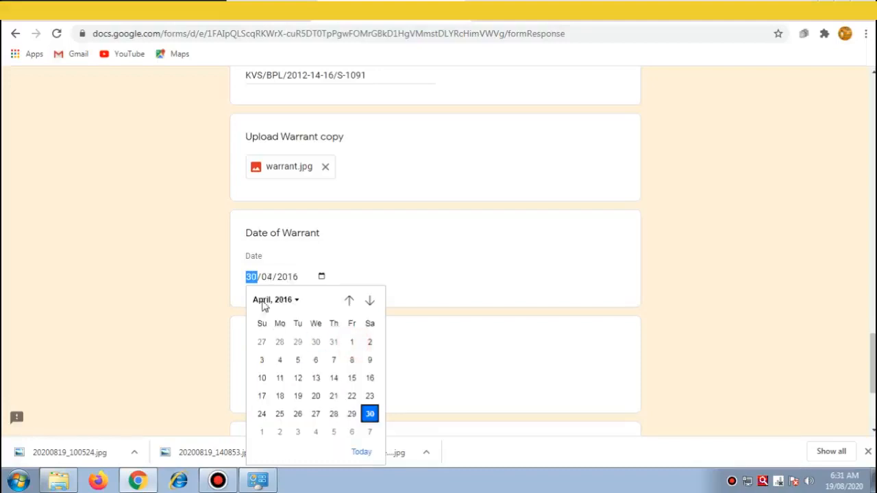
pyautogui.click(353, 345)
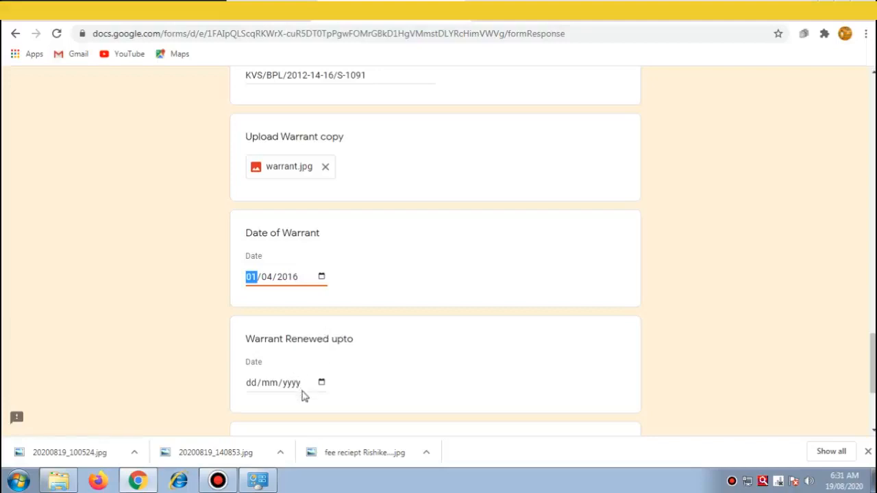
# Step: Pick July 2021, day 31 in the Warrant Renewed upto calendar so it reads 31/07/2021
pyautogui.click(322, 385)
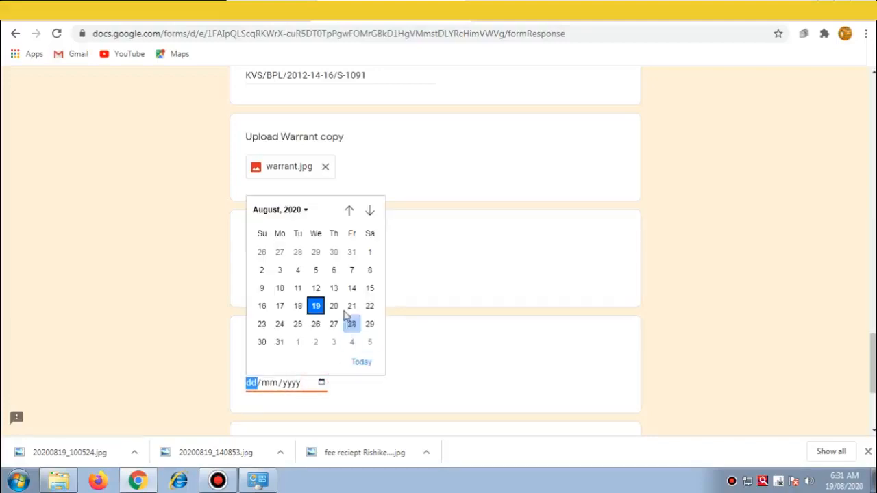
pyautogui.click(305, 210)
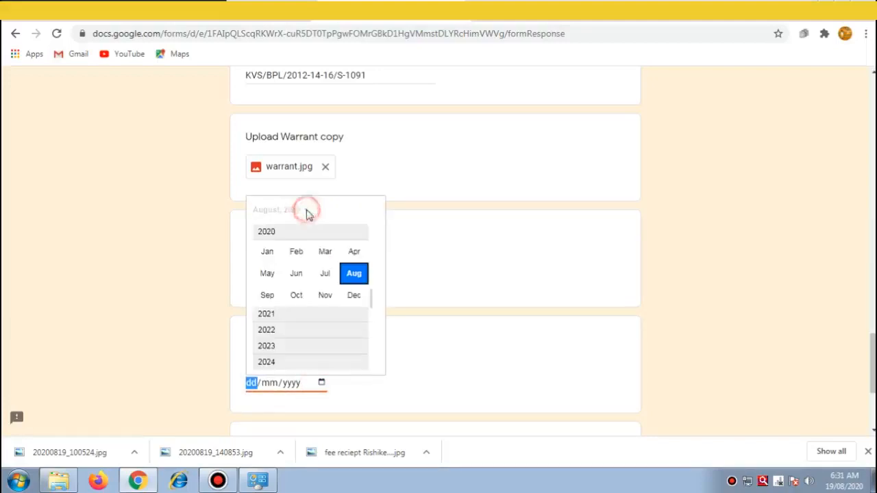
pyautogui.click(270, 317)
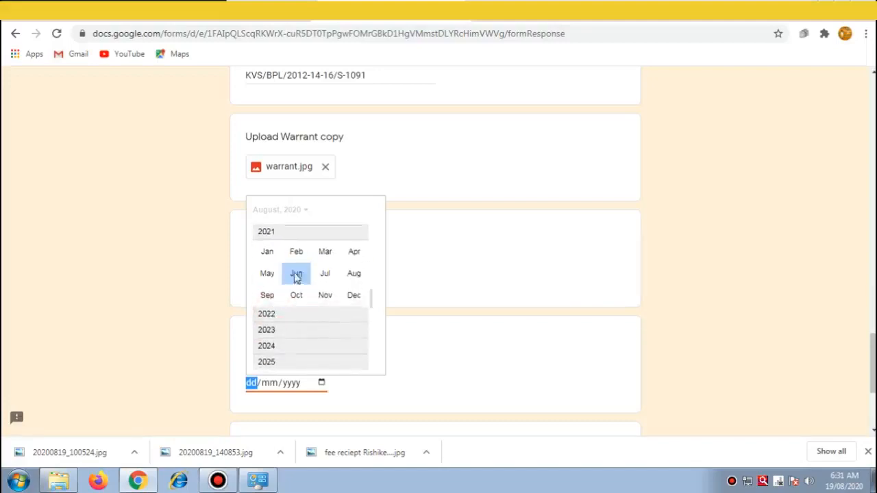
pyautogui.click(325, 274)
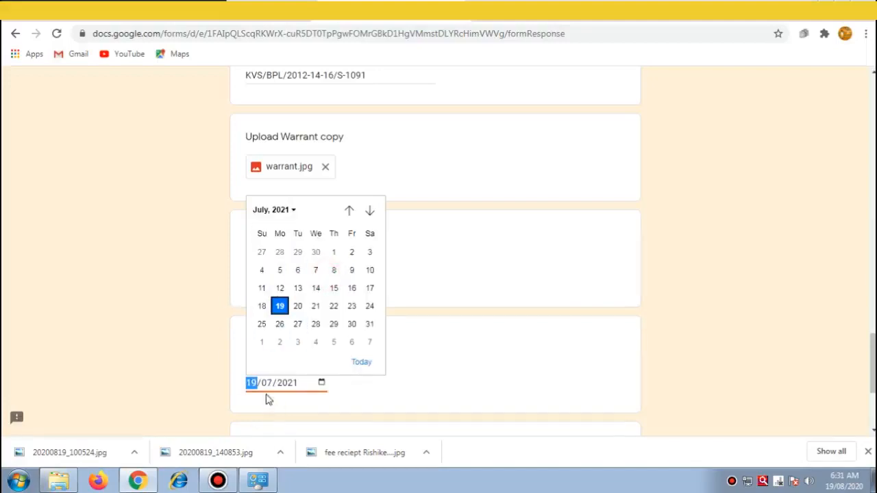
pyautogui.click(371, 325)
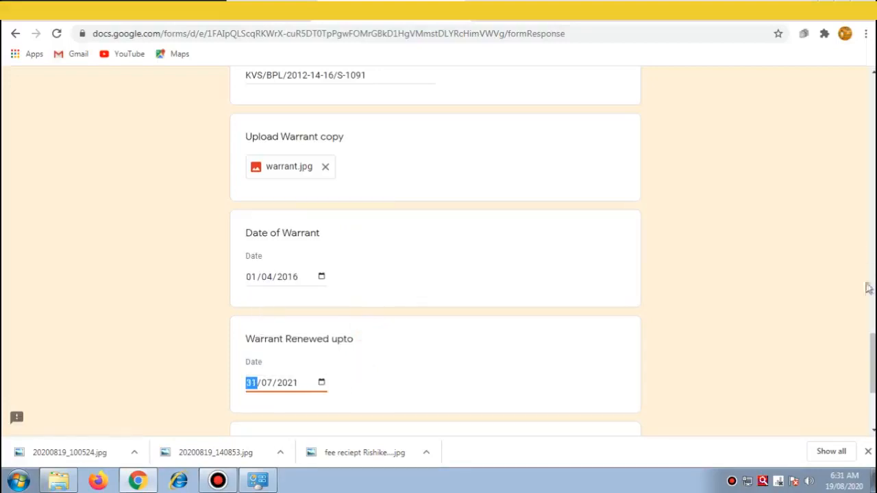
pyautogui.scroll(-2, 867, 379)
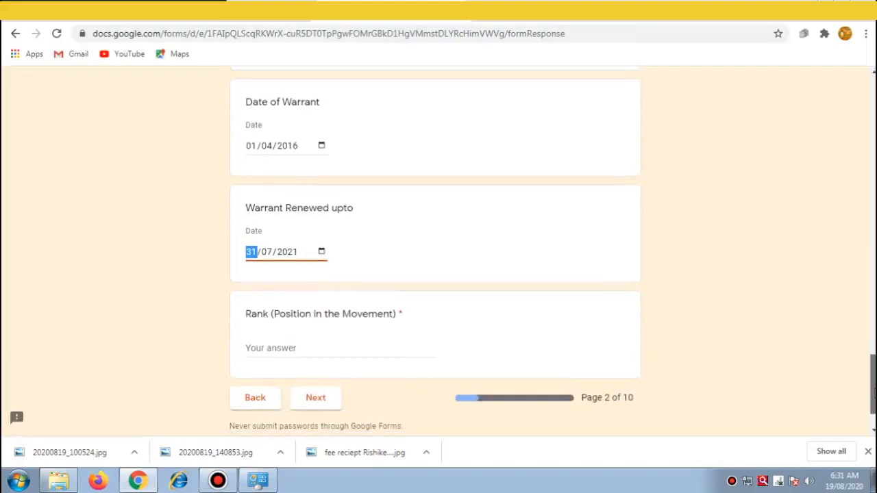
# Step: Enter SCOUT MASTER as the Rank (Position in the Movement) answer
pyautogui.click(271, 349)
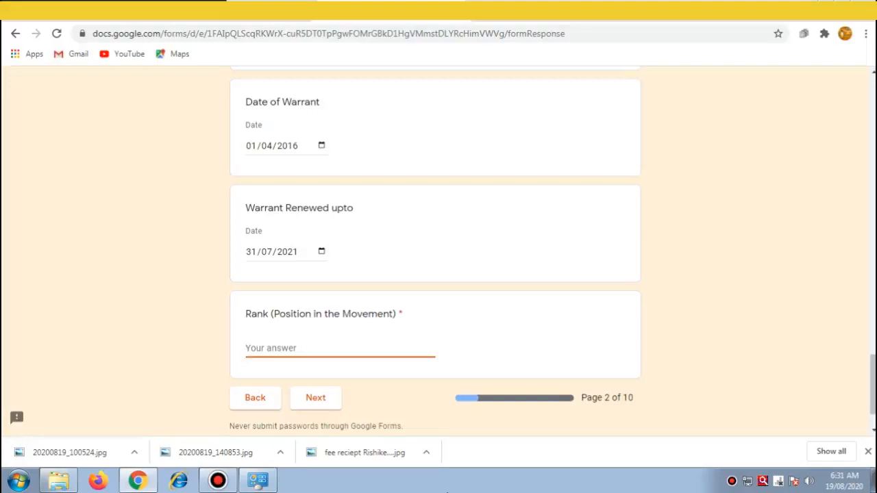
pyautogui.write('SCOUT MASTER')
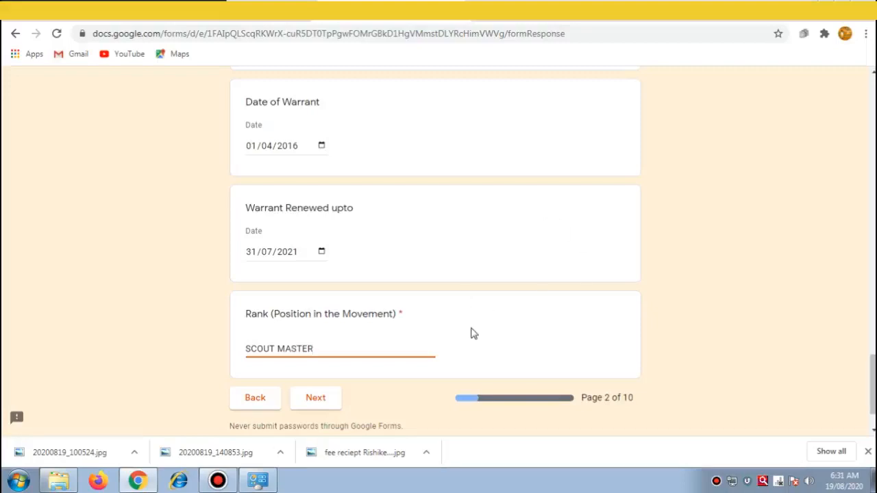
pyautogui.moveTo(874, 396); pyautogui.dragTo(872, 417)
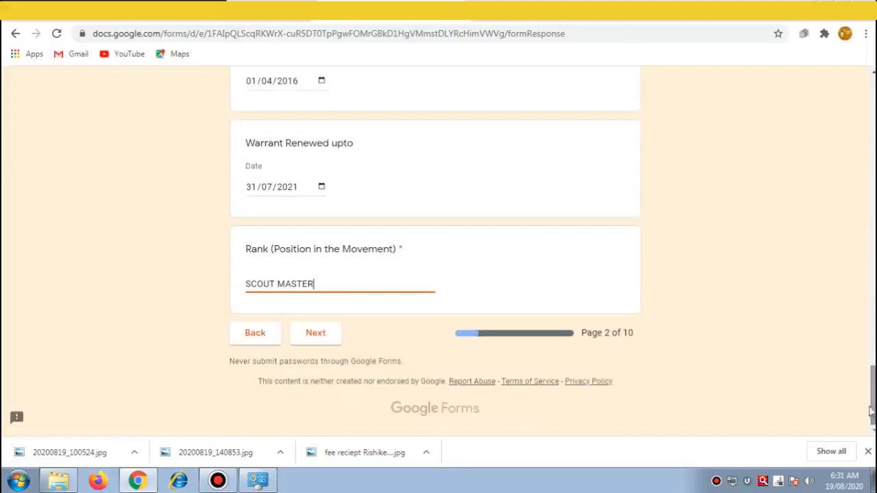
# Step: Go to the Details of Basic Course page and bring up the Basic Course from calendar
pyautogui.click(320, 336)
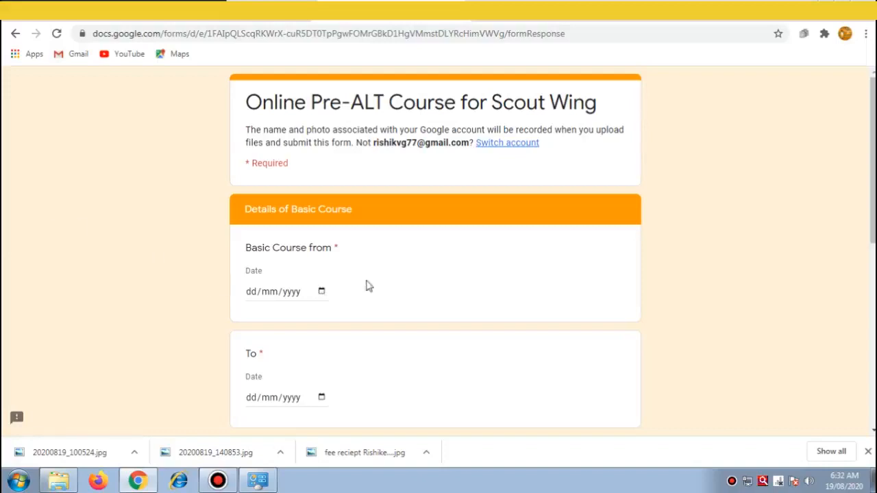
pyautogui.click(323, 291)
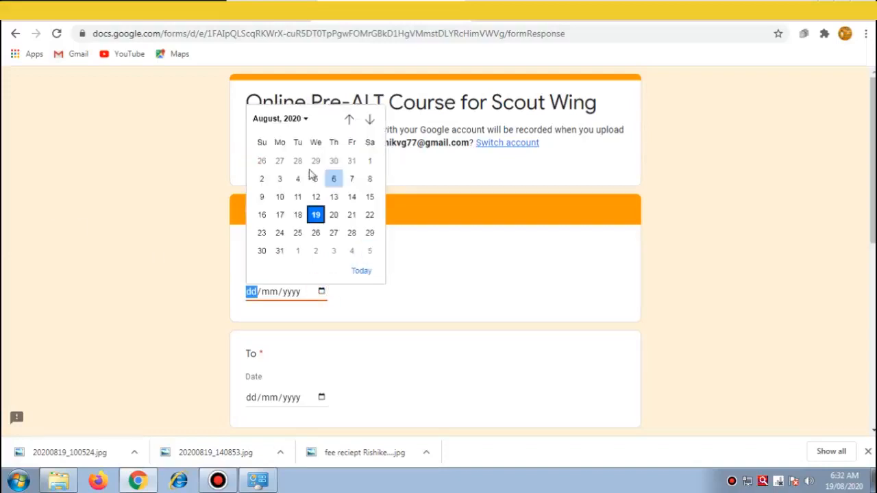
pyautogui.click(306, 120)
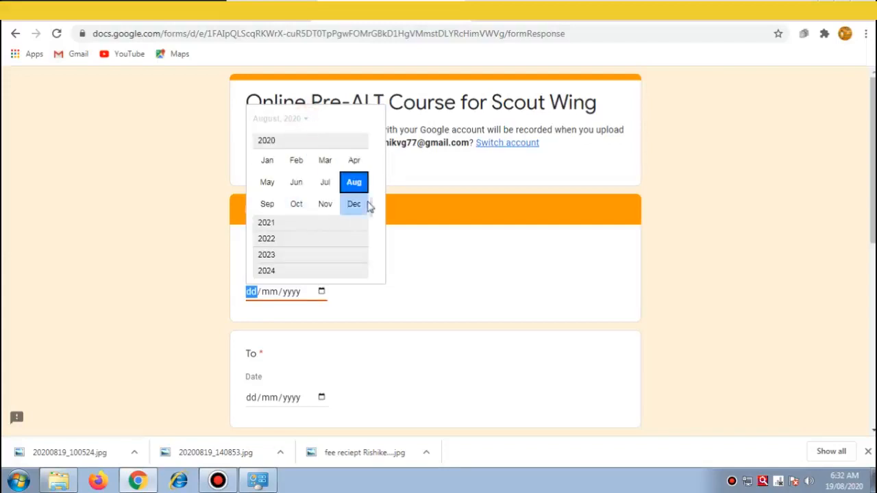
pyautogui.moveTo(373, 214); pyautogui.dragTo(382, 174)
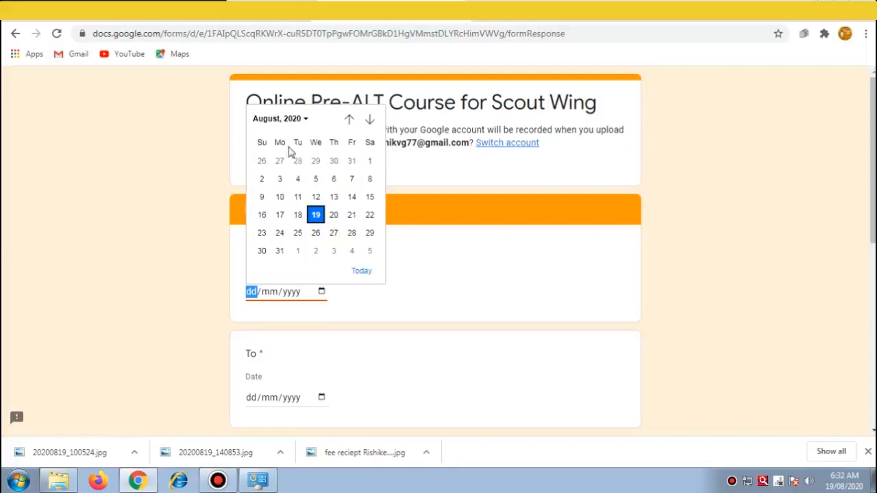
pyautogui.click(305, 120)
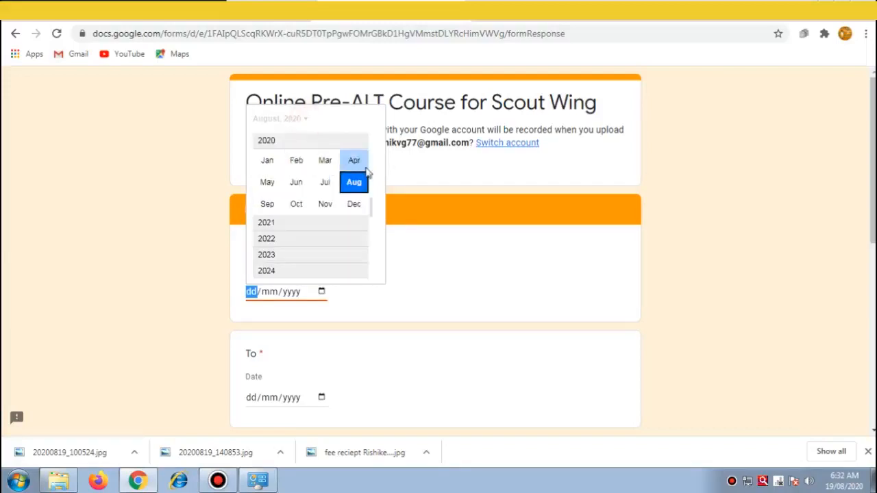
# Step: Scroll the year list to 2015 and set Basic Course from to 09/05/2015
pyautogui.click(370, 178)
pyautogui.click(370, 173)
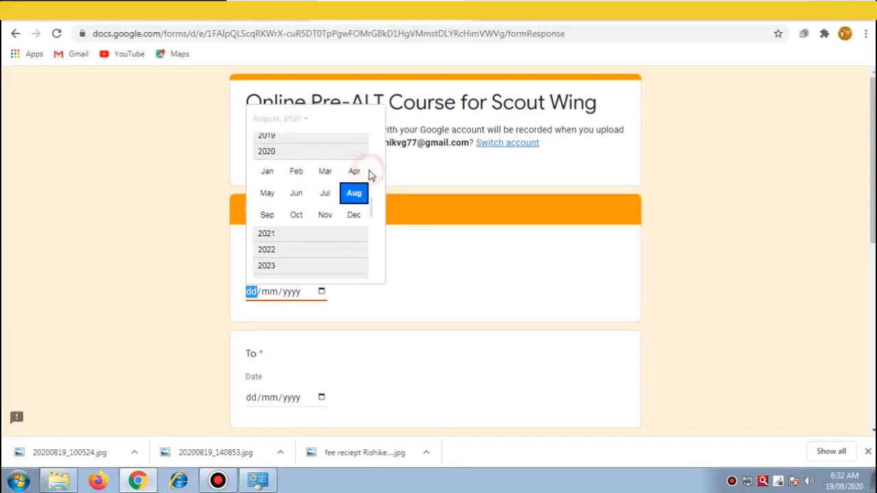
pyautogui.click(370, 162)
pyautogui.click(370, 162)
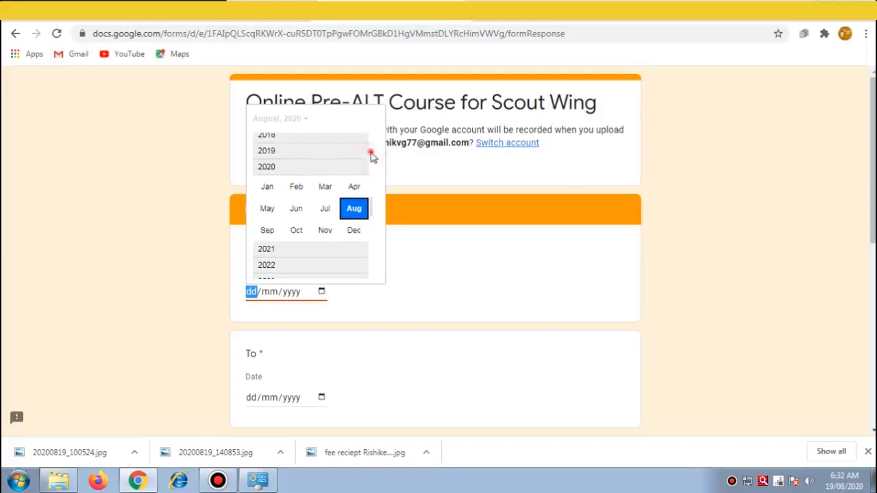
pyautogui.click(372, 158)
pyautogui.click(371, 156)
pyautogui.click(371, 154)
pyautogui.click(263, 141)
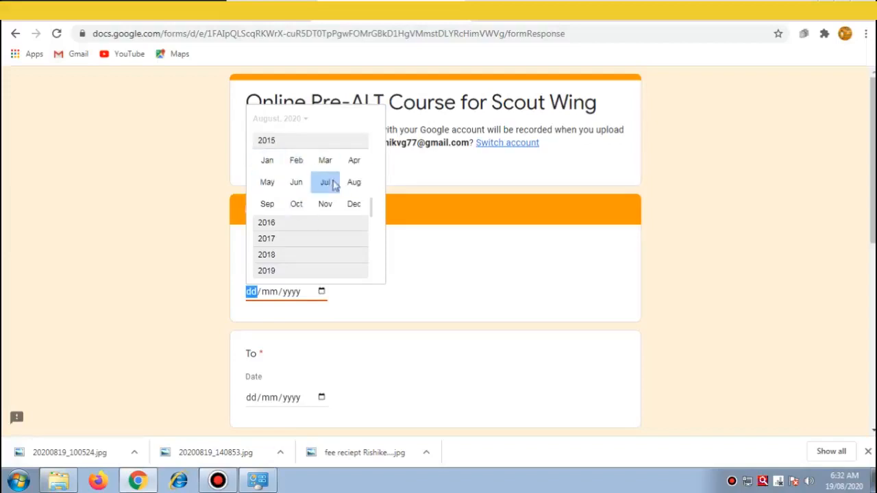
pyautogui.click(270, 184)
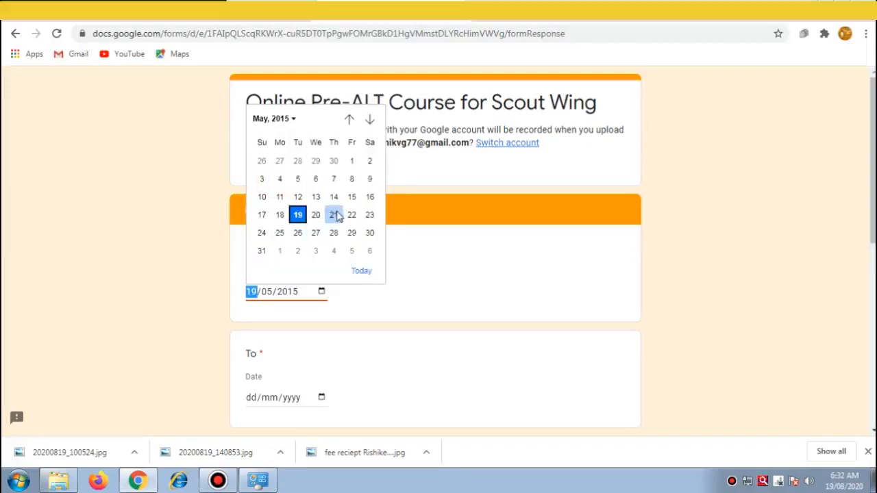
pyautogui.click(369, 179)
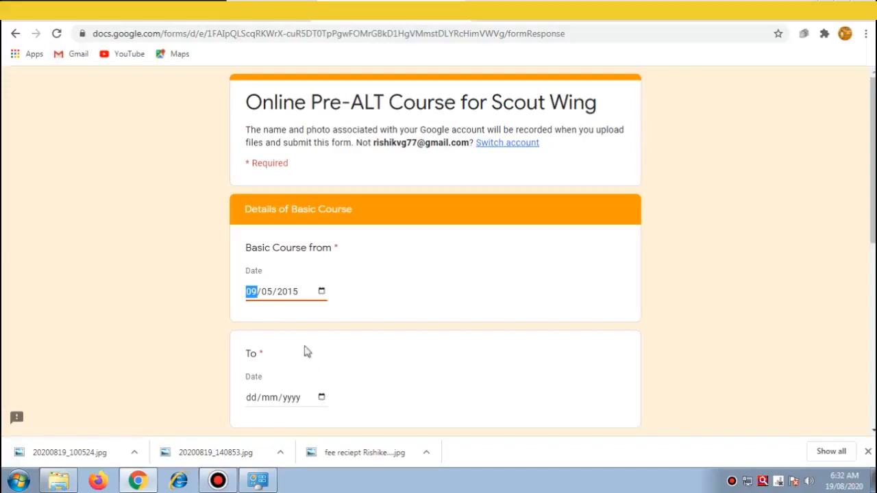
# Step: Set the Basic Course To date to 15/05/2015 via the calendar's 2015 > May view
pyautogui.click(321, 398)
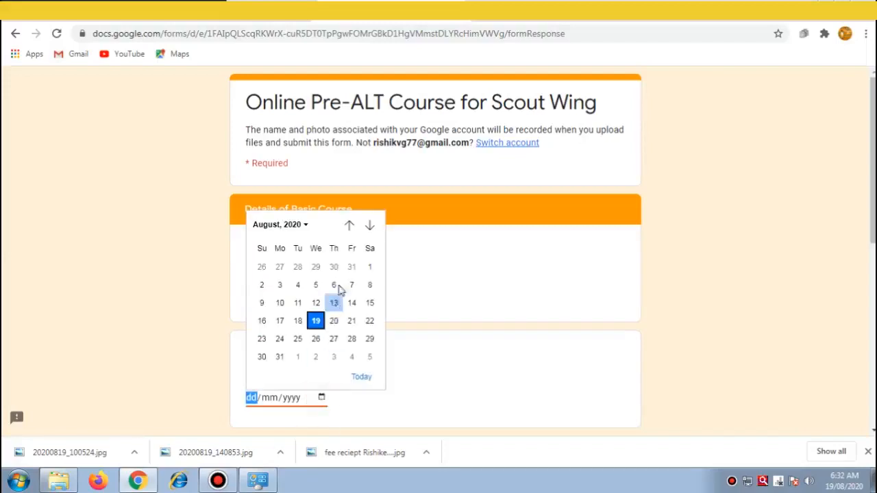
pyautogui.click(307, 226)
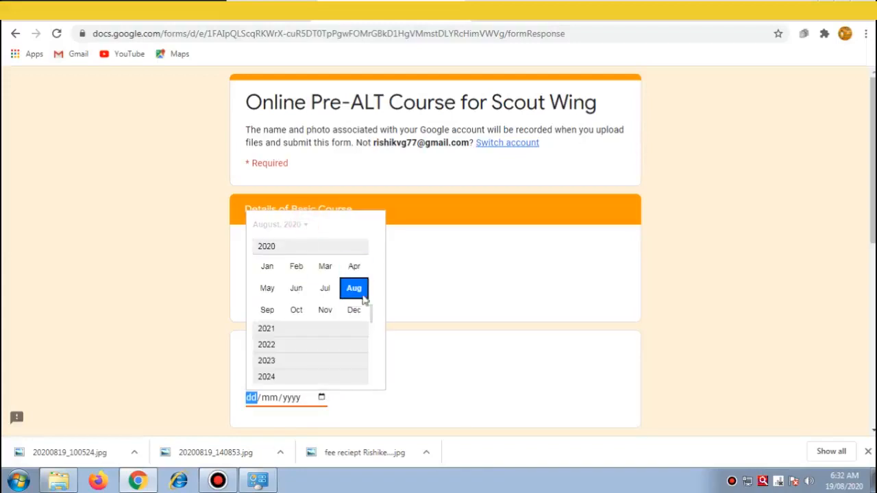
pyautogui.scroll(2, 377, 307)
pyautogui.moveTo(376, 300); pyautogui.dragTo(378, 281)
pyautogui.click(302, 225)
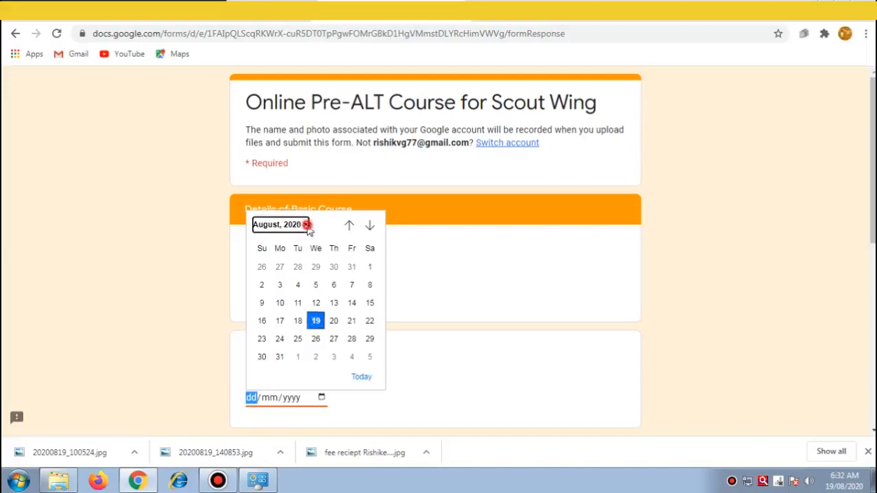
pyautogui.moveTo(375, 272); pyautogui.dragTo(372, 272)
pyautogui.click(372, 271)
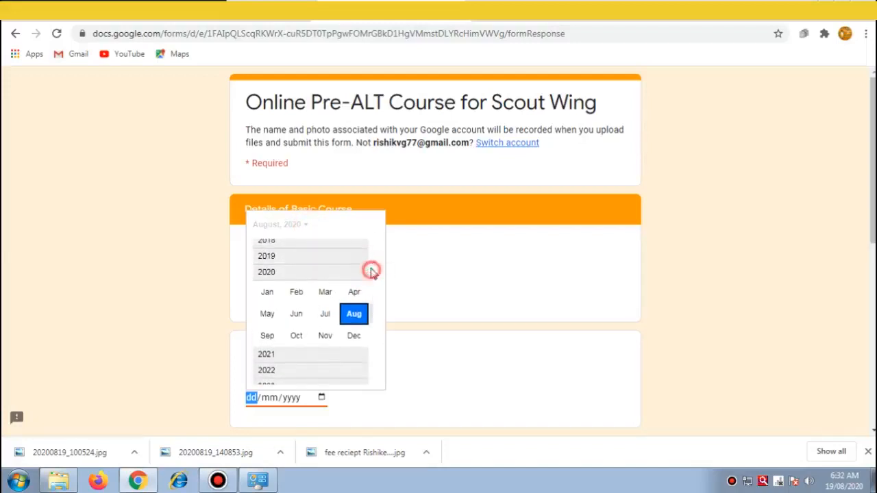
pyautogui.click(372, 263)
pyautogui.click(269, 247)
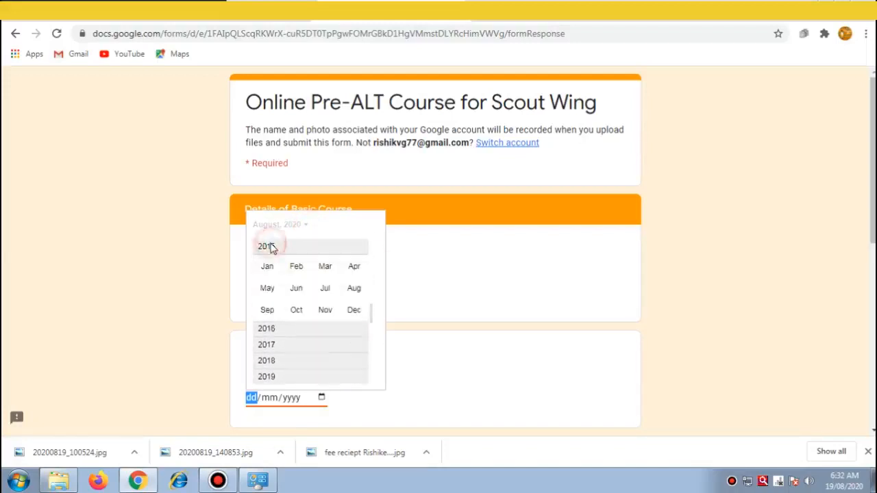
pyautogui.click(268, 288)
pyautogui.click(352, 302)
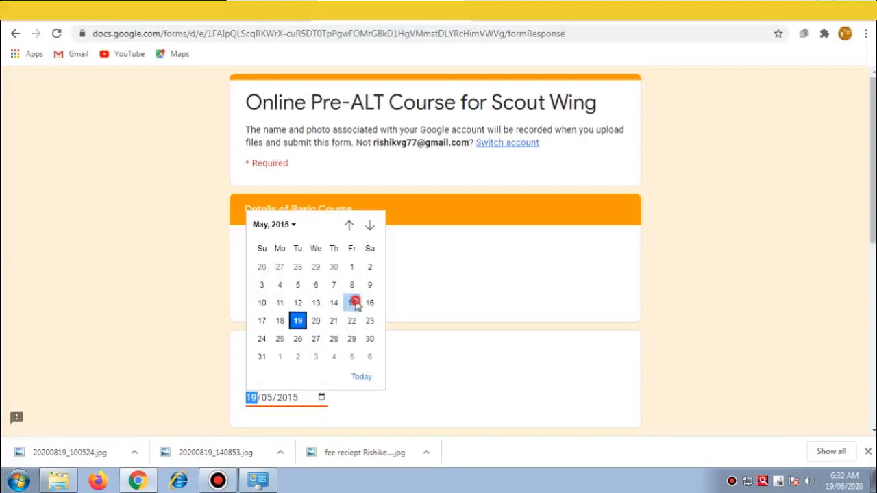
pyautogui.click(408, 367)
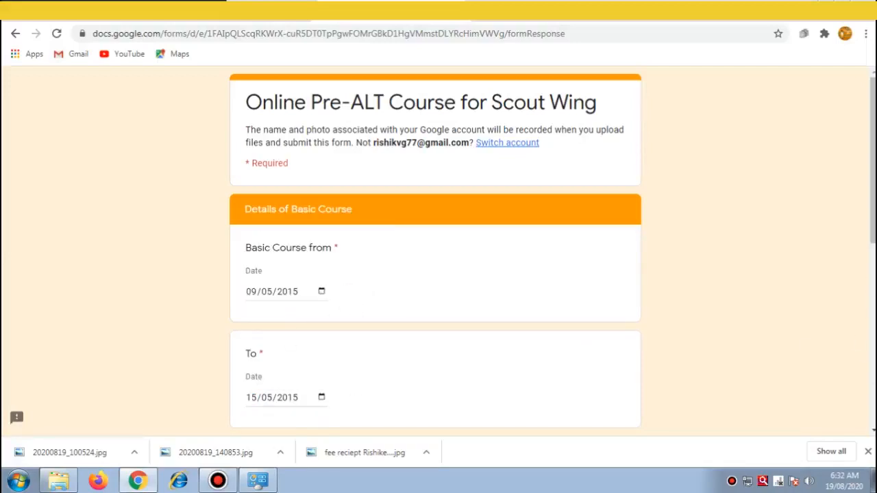
# Step: Fill the Place answer with K.V.No.1 BHOPAL
pyautogui.moveTo(874, 235); pyautogui.dragTo(874, 311)
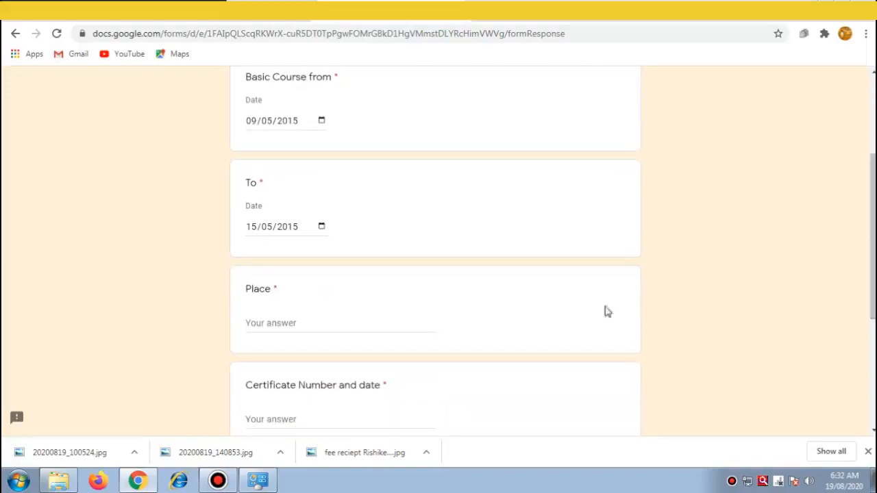
pyautogui.click(281, 323)
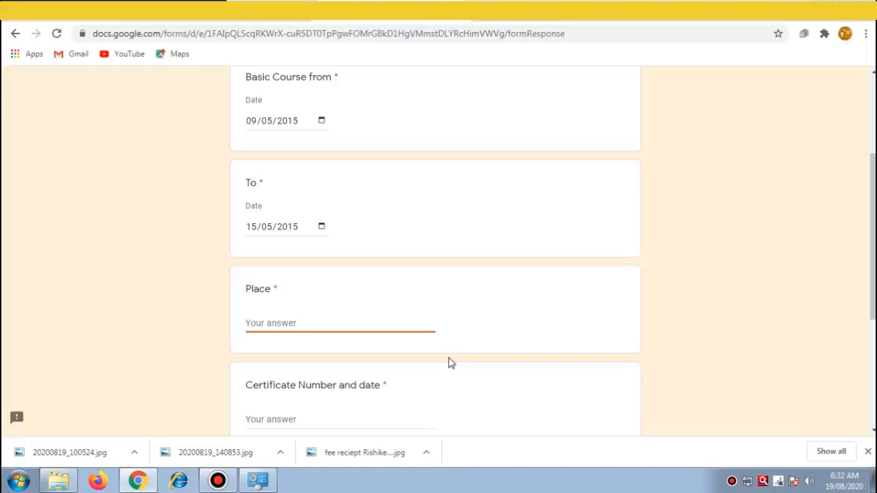
pyautogui.write('K.V.No.1 BHOPAL')
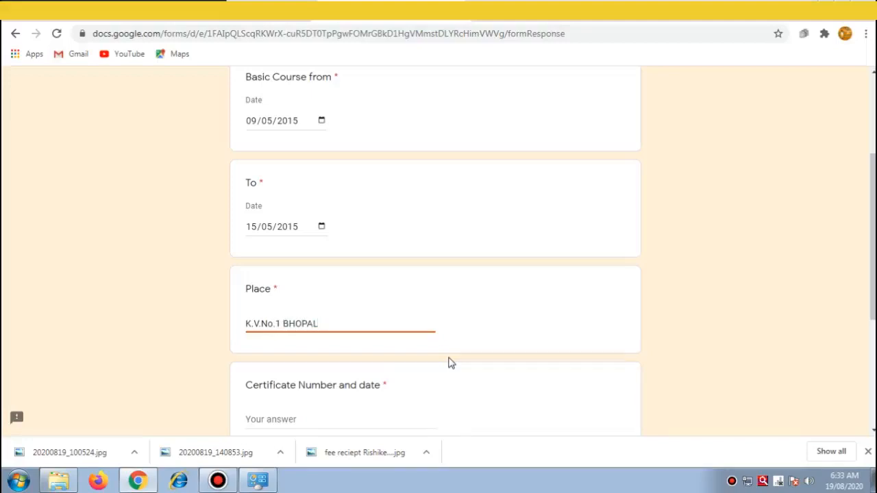
pyautogui.moveTo(873, 219); pyautogui.dragTo(874, 288)
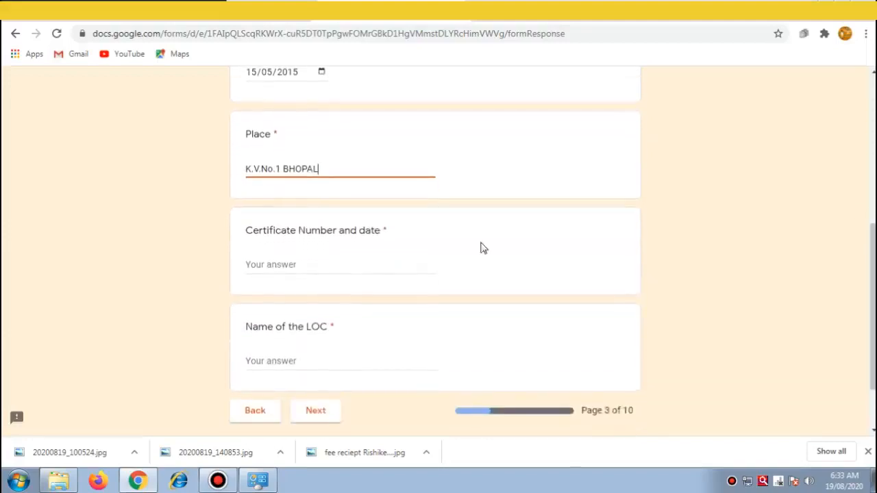
pyautogui.click(286, 265)
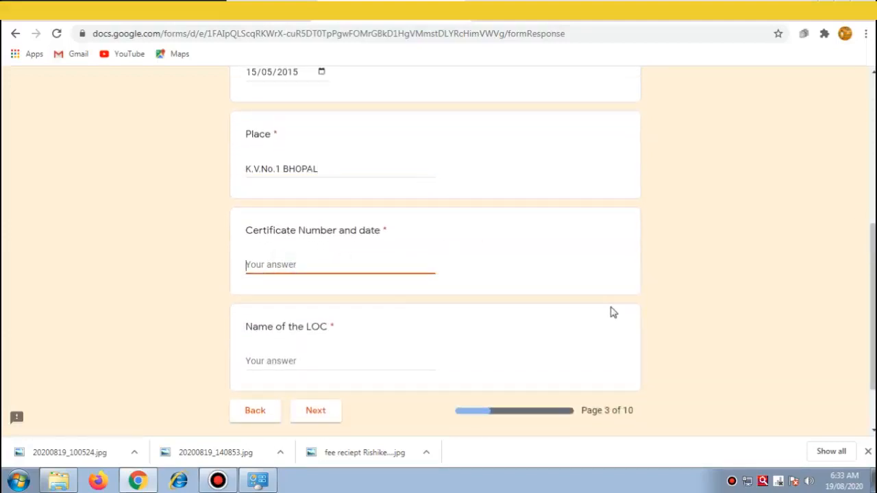
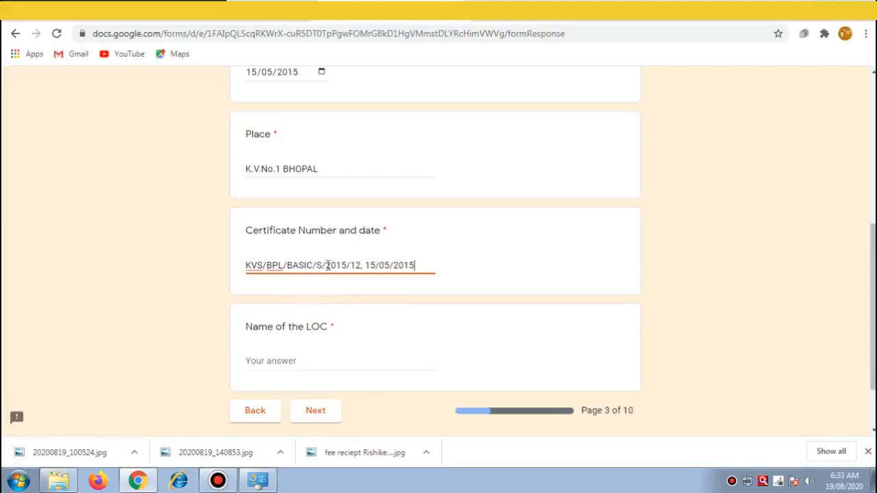
pyautogui.click(285, 361)
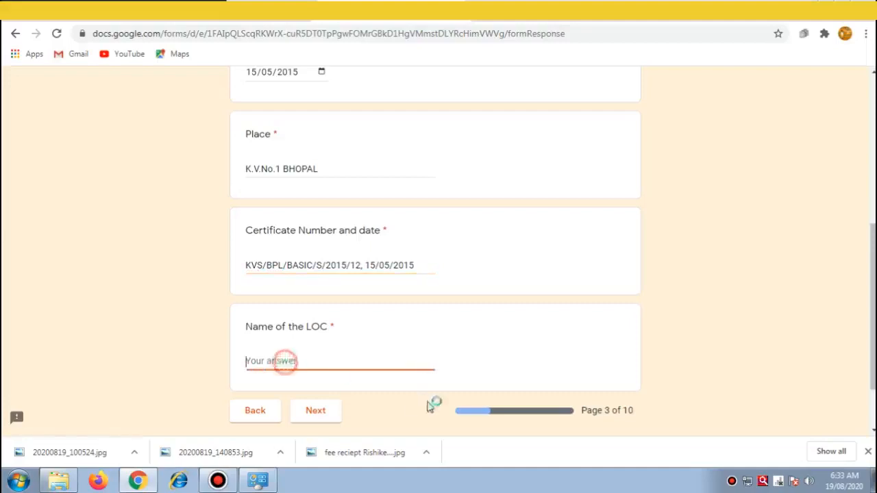
pyautogui.write('Mr.')
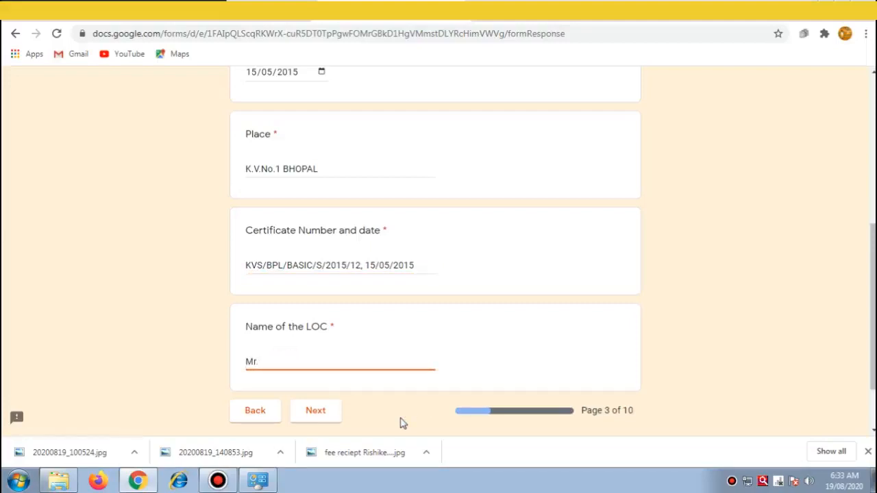
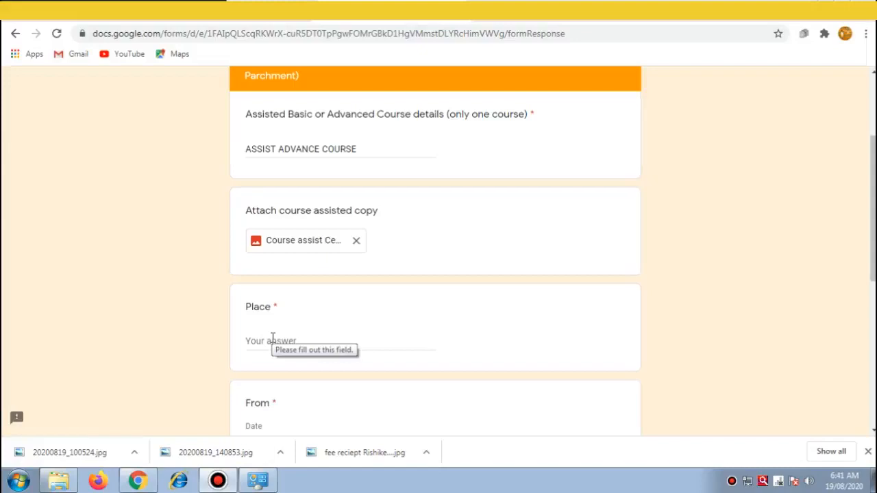
# Step: Enter 'K. V. BARWAHA, BHOPAL REGION' as the Place answer
pyautogui.click(272, 339)
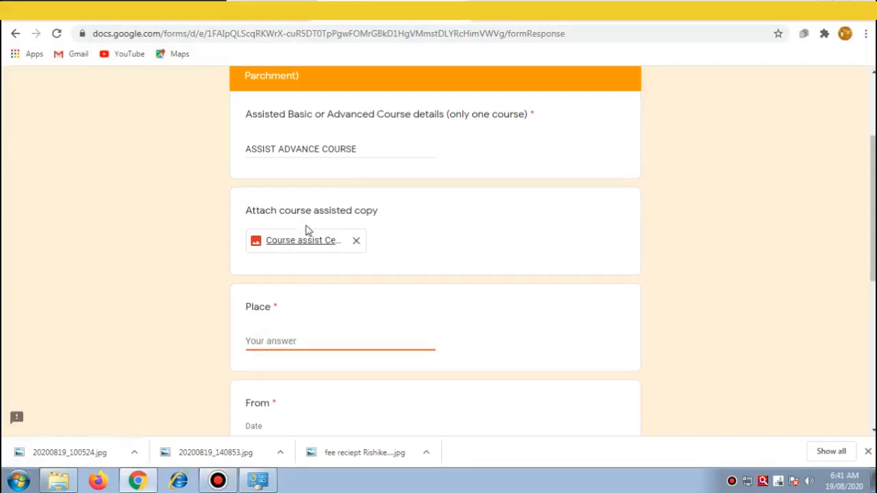
pyautogui.click(278, 340)
pyautogui.write('K')
pyautogui.write('. V. BARWAHA, BHOPAL REGION')
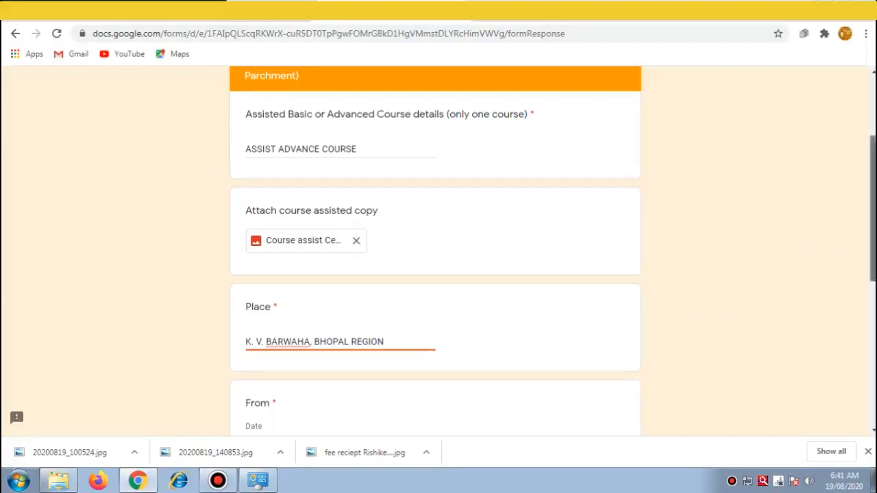
pyautogui.scroll(-4, 266, 245)
# Step: Set the From date to 01/07/2019 via the calendar's 2019 > July view
pyautogui.click(297, 205)
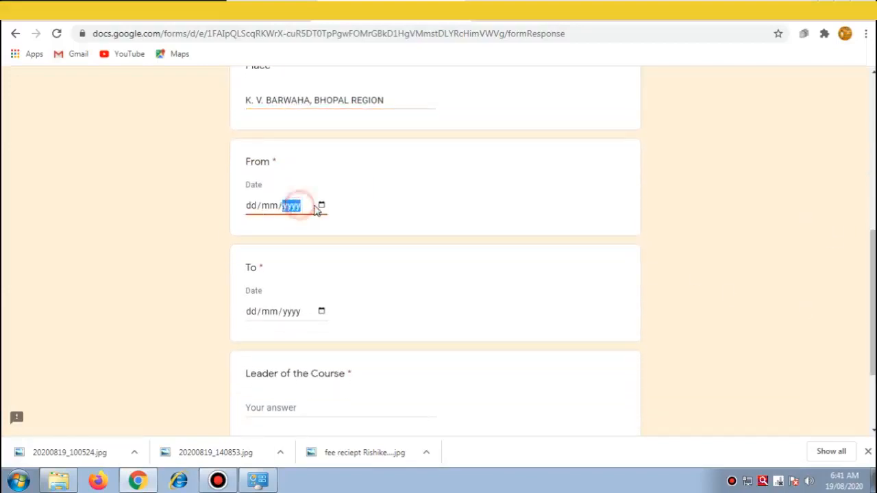
pyautogui.click(322, 205)
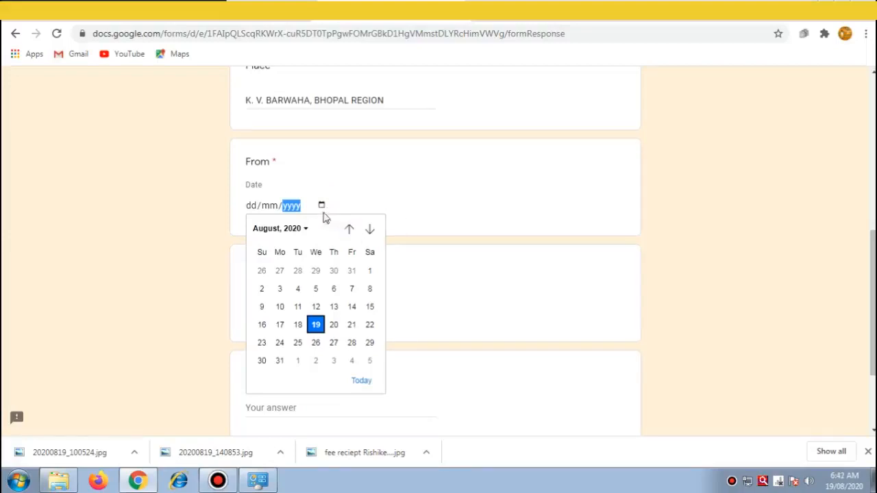
pyautogui.click(306, 229)
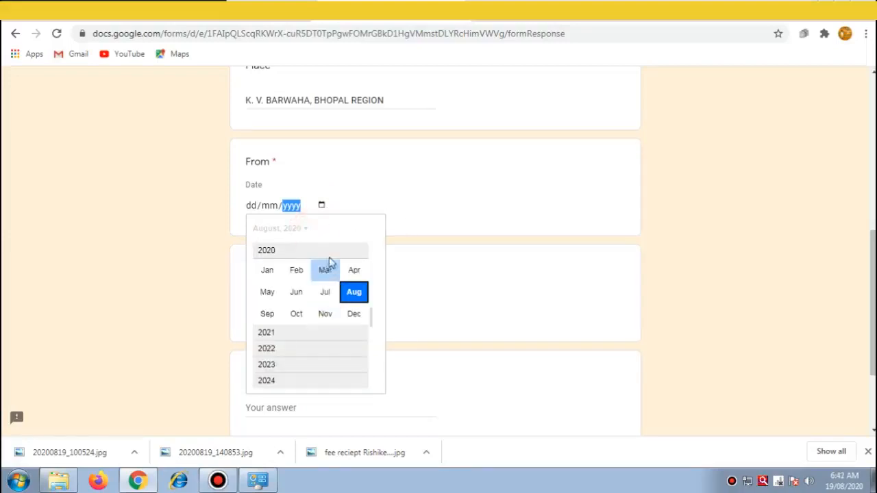
pyautogui.scroll(1, 375, 293)
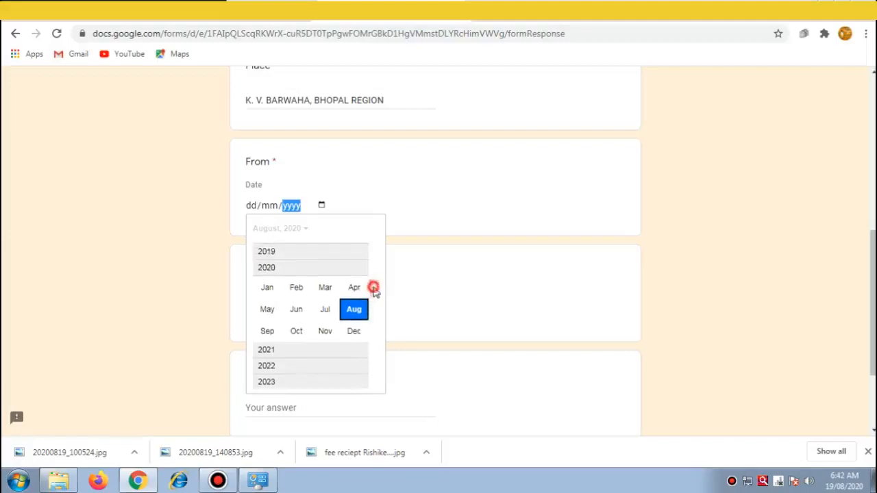
pyautogui.click(272, 252)
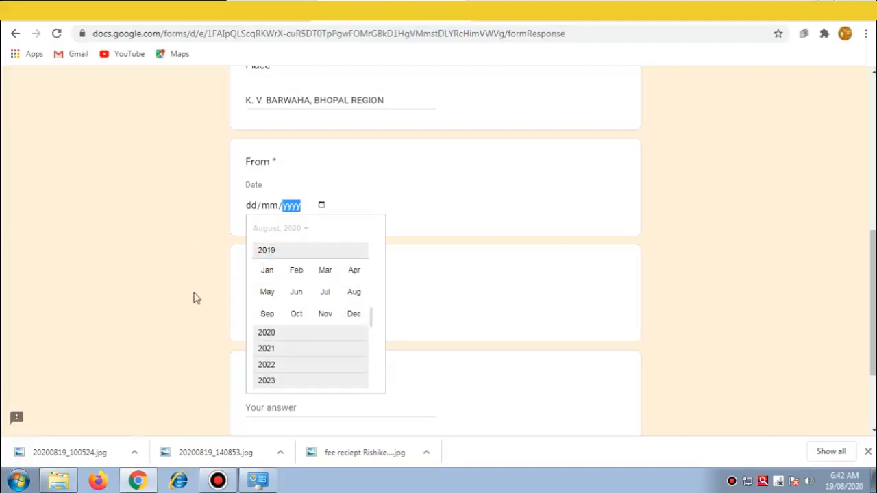
pyautogui.click(325, 292)
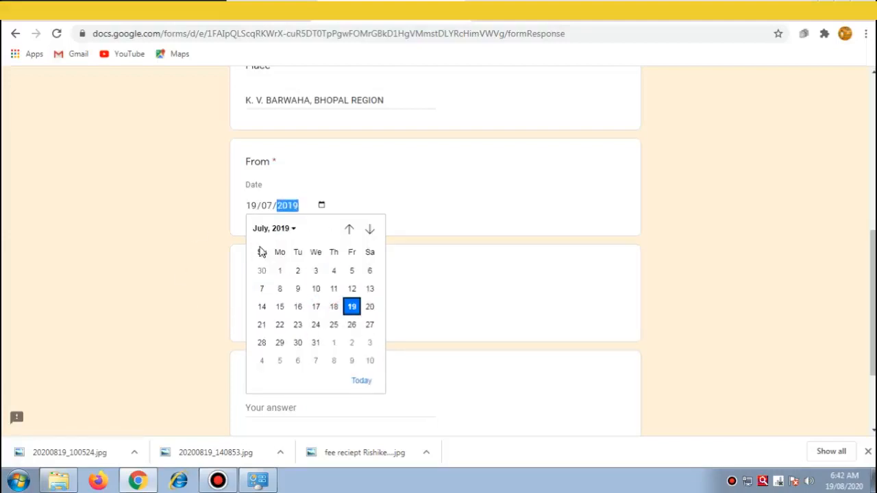
pyautogui.click(279, 272)
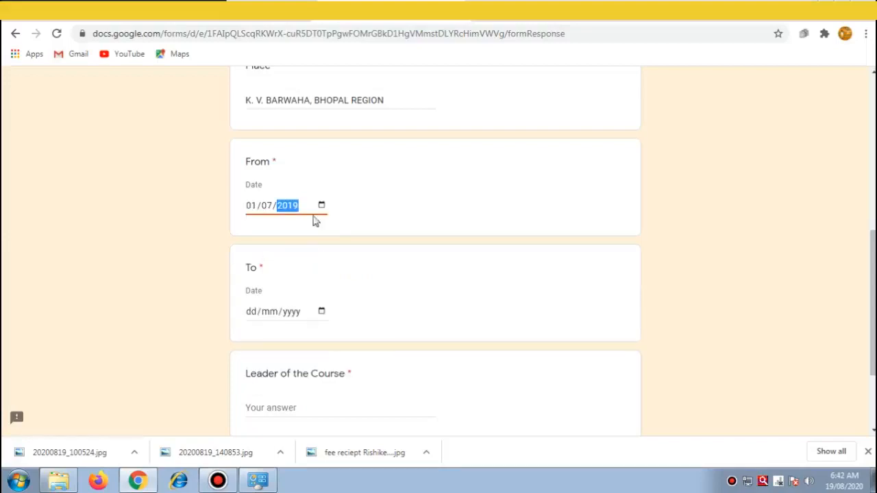
# Step: Set the To date to 07/07/2019 via the calendar's 2019 > July view
pyautogui.click(322, 311)
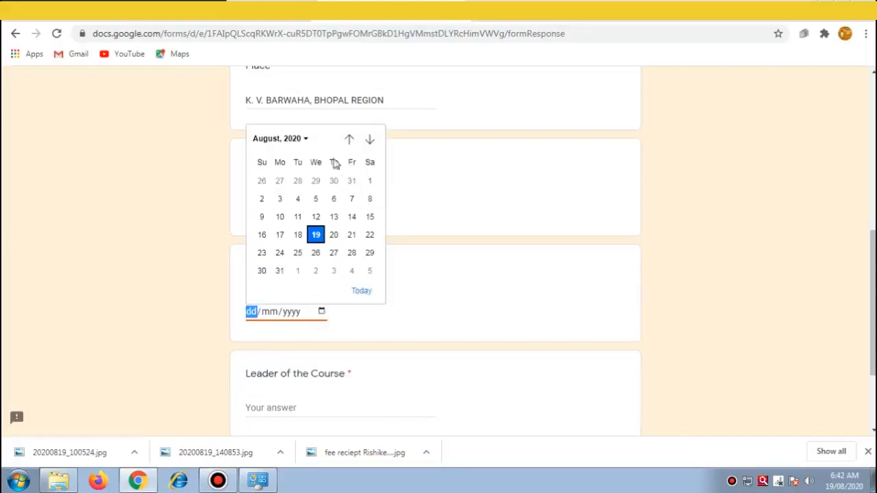
pyautogui.click(306, 139)
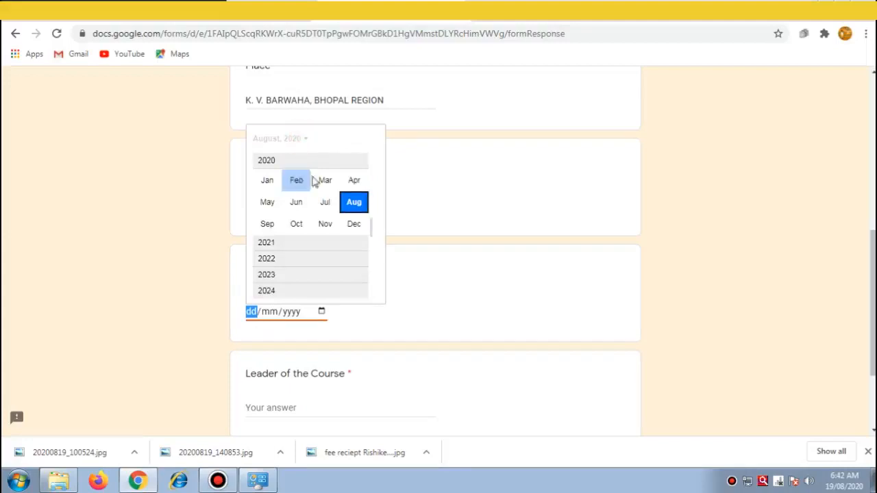
pyautogui.click(371, 196)
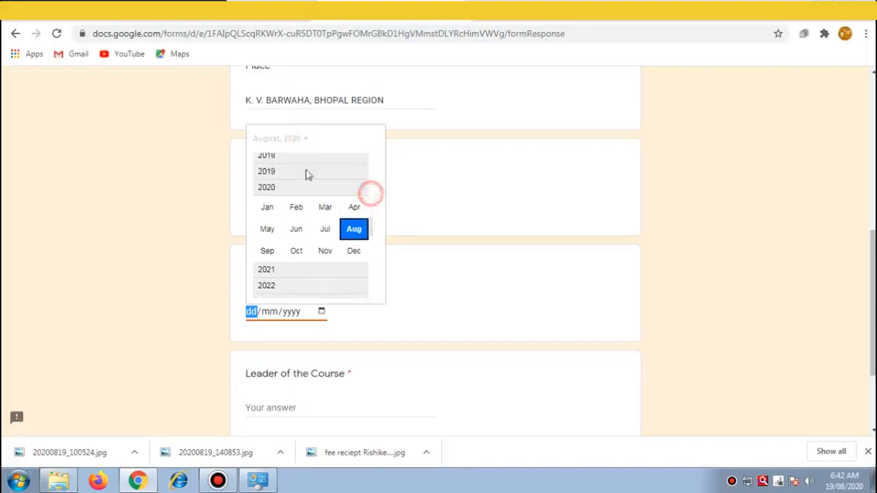
pyautogui.click(267, 172)
pyautogui.click(324, 202)
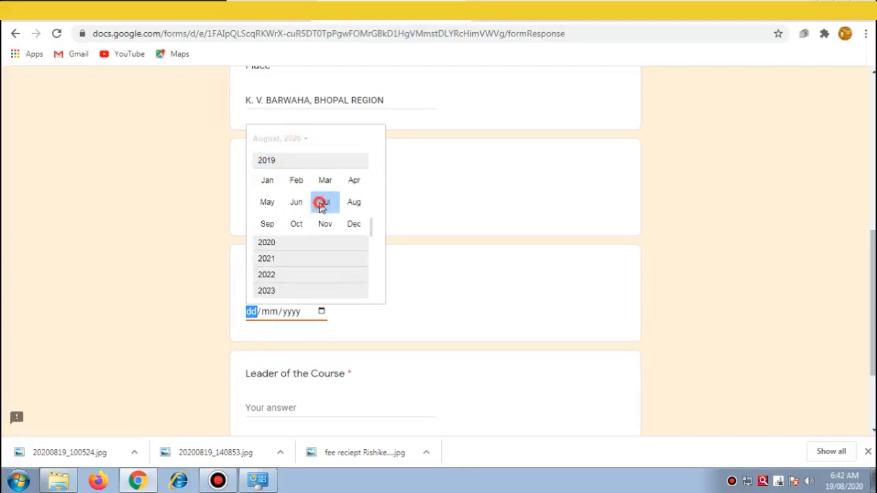
pyautogui.click(262, 200)
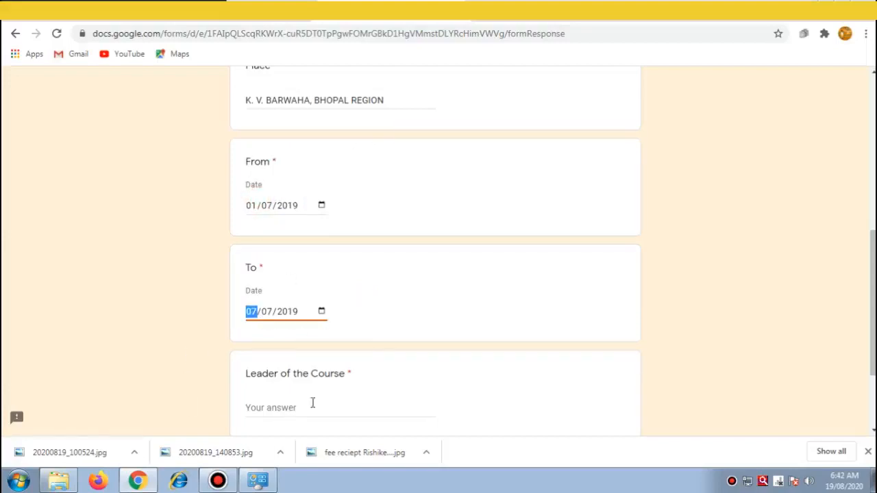
pyautogui.click(394, 394)
pyautogui.scroll(-3, 566, 289)
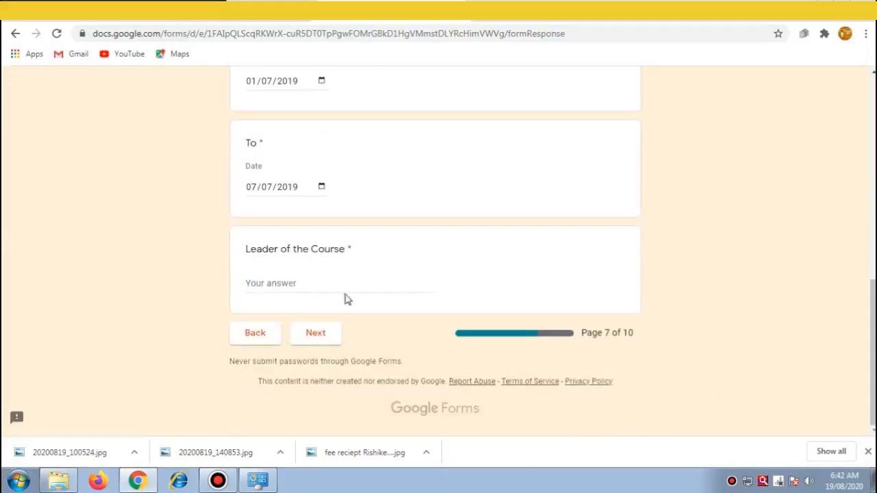
# Step: Enter the leader's name in Leader of the Course and go to the next page
pyautogui.click(283, 282)
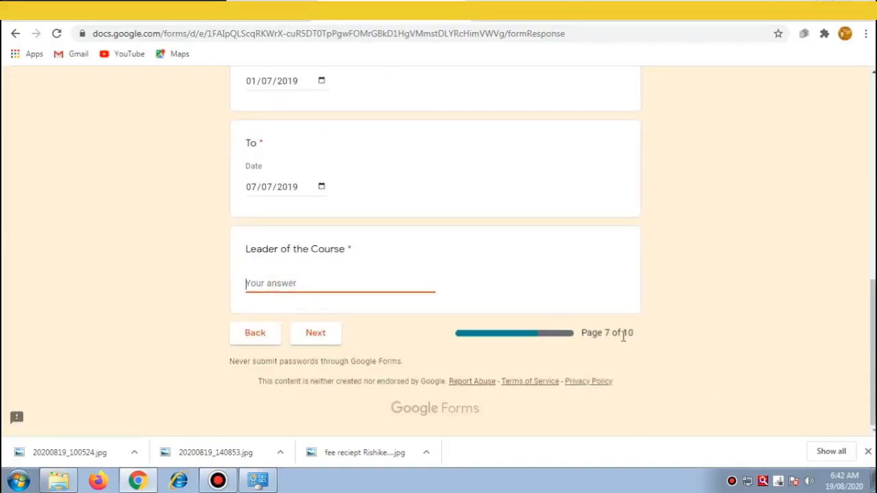
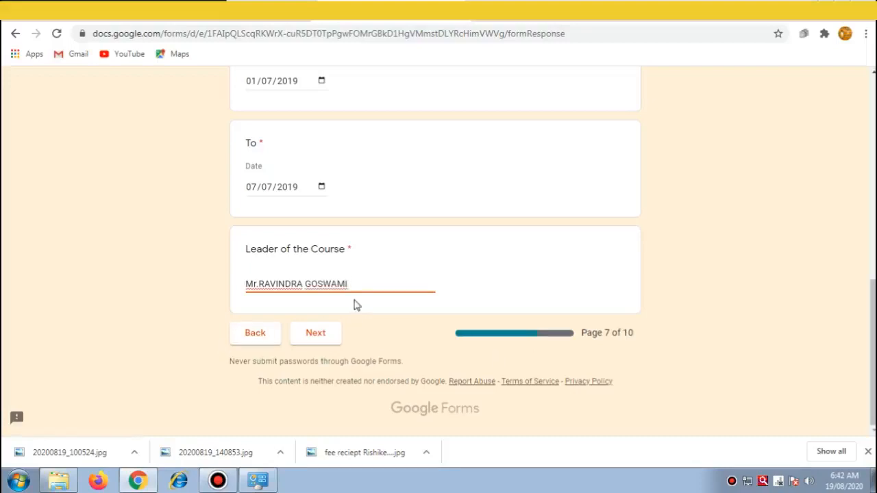
pyautogui.click(316, 334)
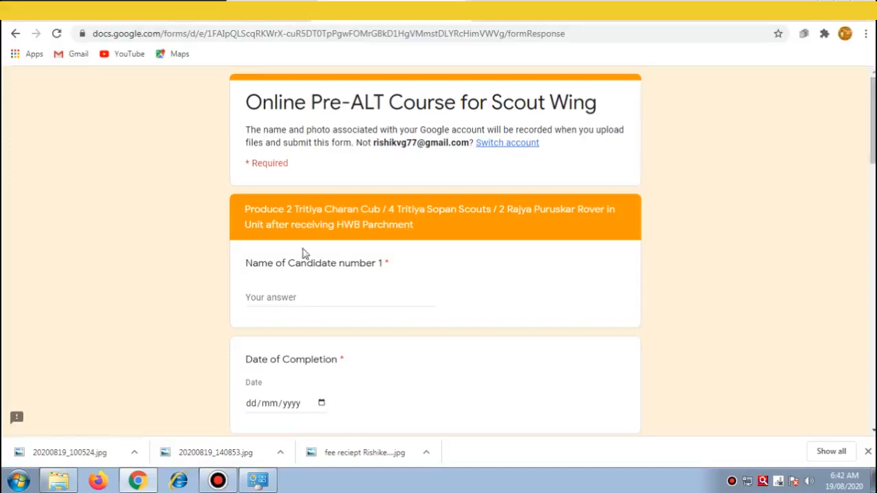
# Step: Enter candidate 1's name
pyautogui.click(308, 299)
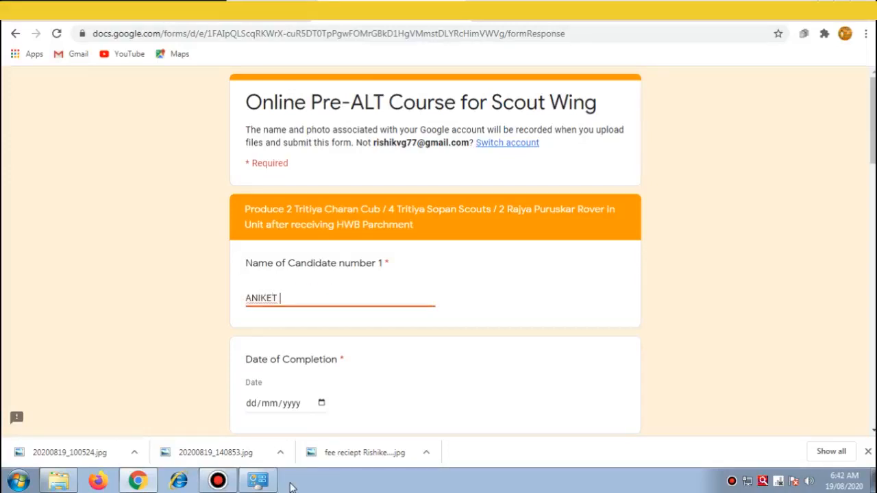
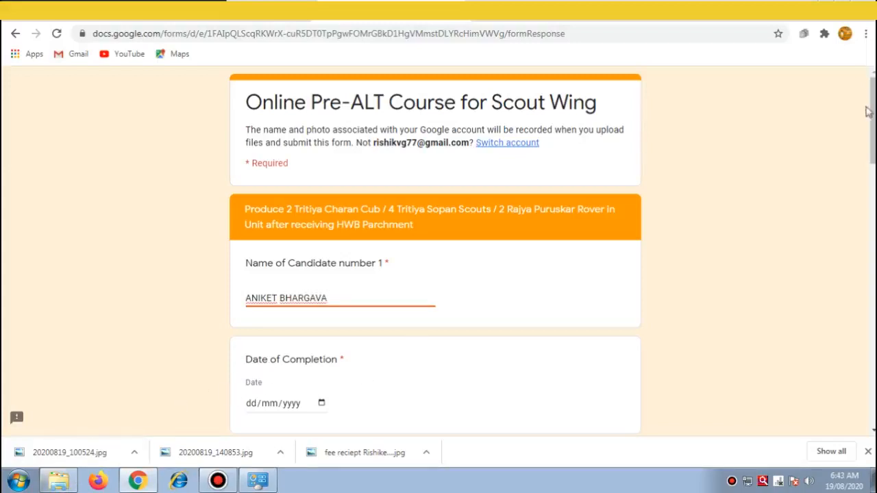
pyautogui.moveTo(872, 111); pyautogui.dragTo(867, 165)
# Step: Set candidate 1's Date of Completion to 29/08/2019 via the 2019 > August calendar
pyautogui.click(321, 185)
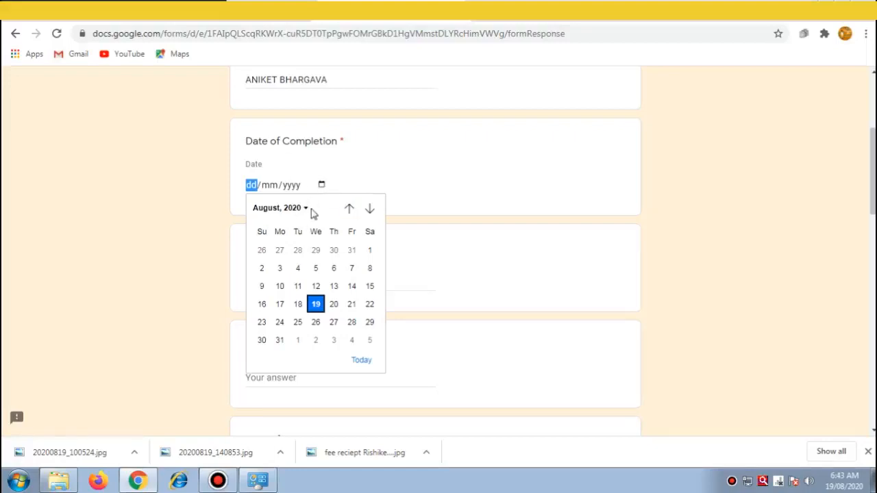
pyautogui.click(306, 209)
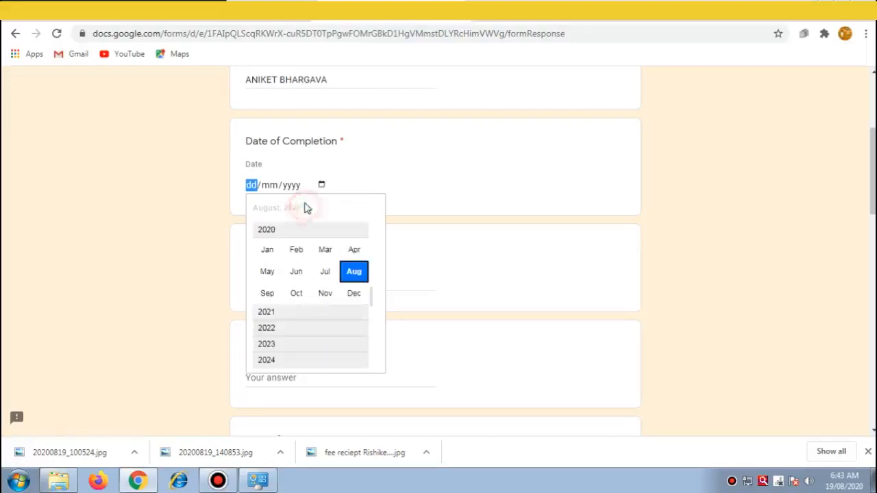
pyautogui.click(368, 277)
pyautogui.scroll(1, 371, 279)
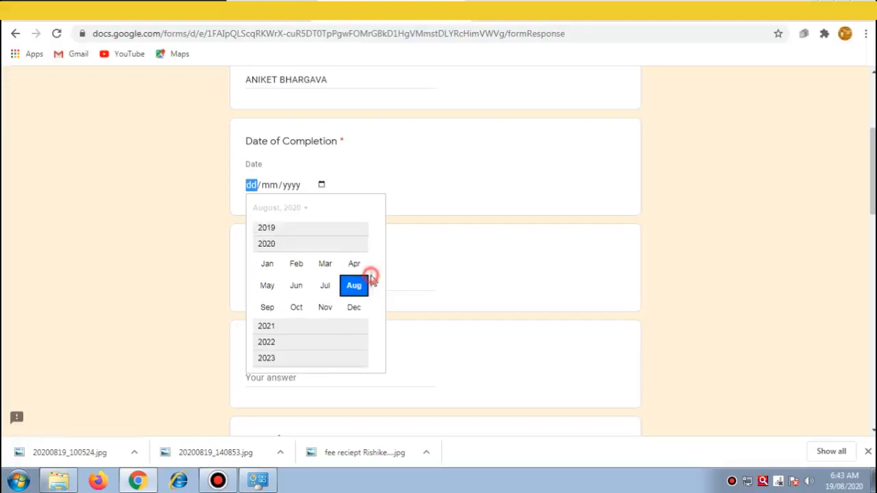
pyautogui.click(274, 230)
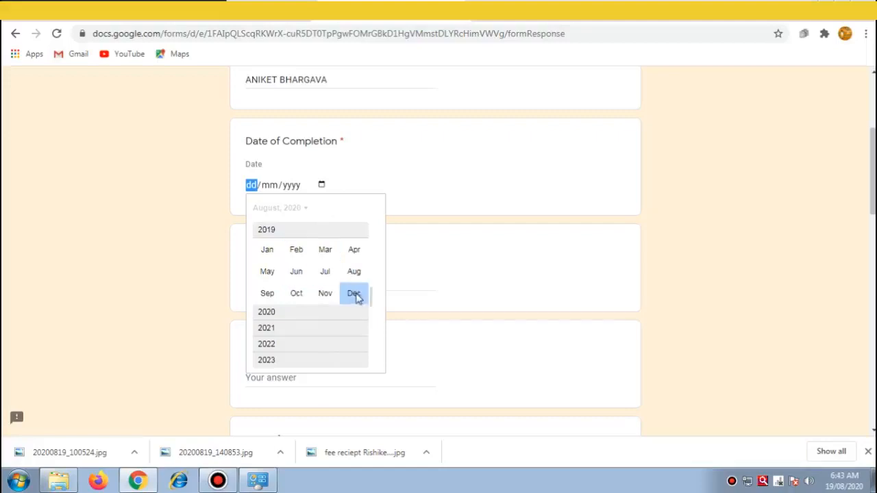
pyautogui.click(354, 272)
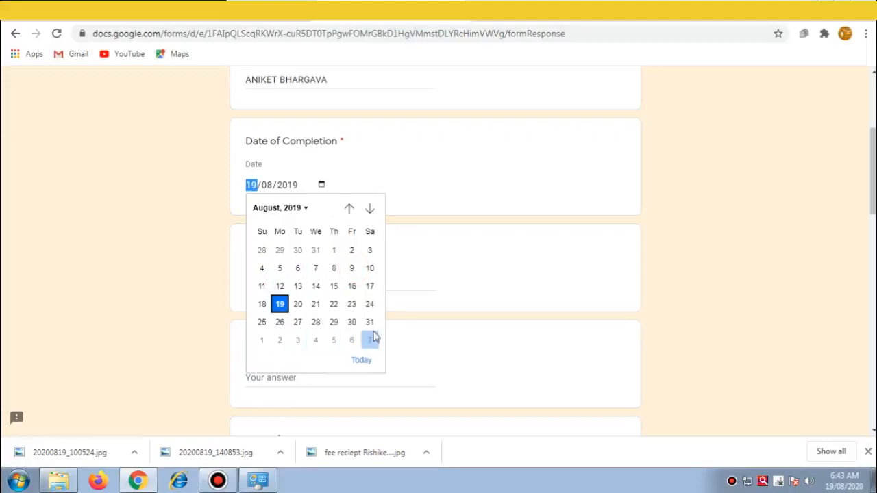
pyautogui.click(334, 322)
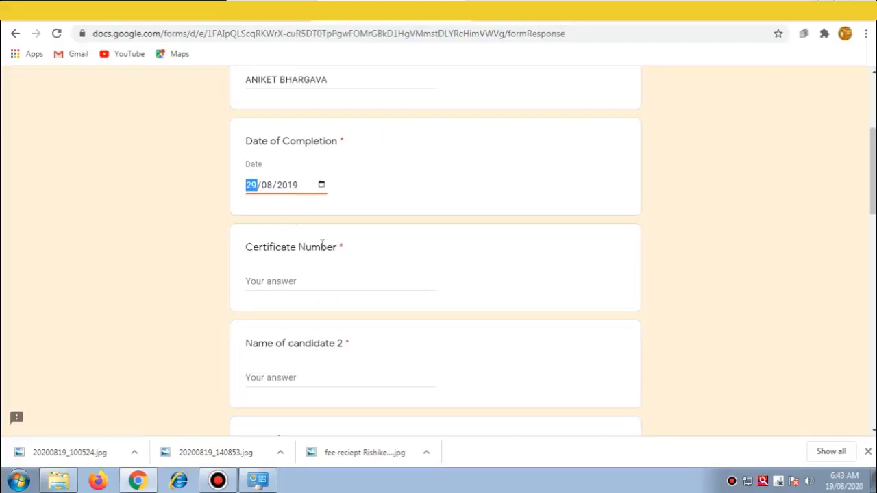
pyautogui.click(274, 284)
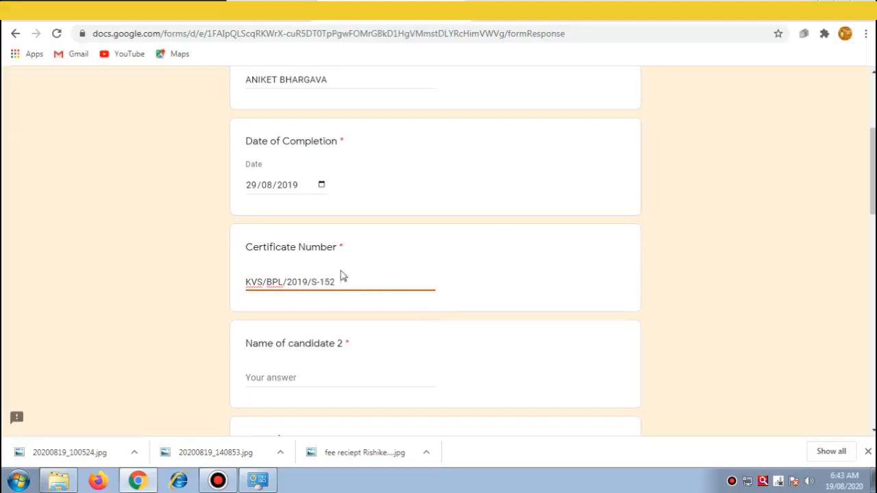
pyautogui.moveTo(336, 282); pyautogui.dragTo(212, 283)
pyautogui.hotkey('ctrl', 'c')
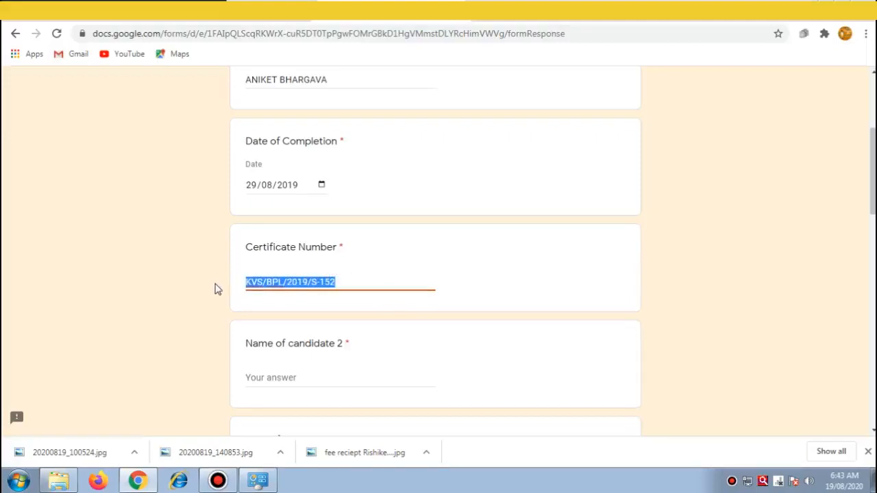
pyautogui.click(312, 377)
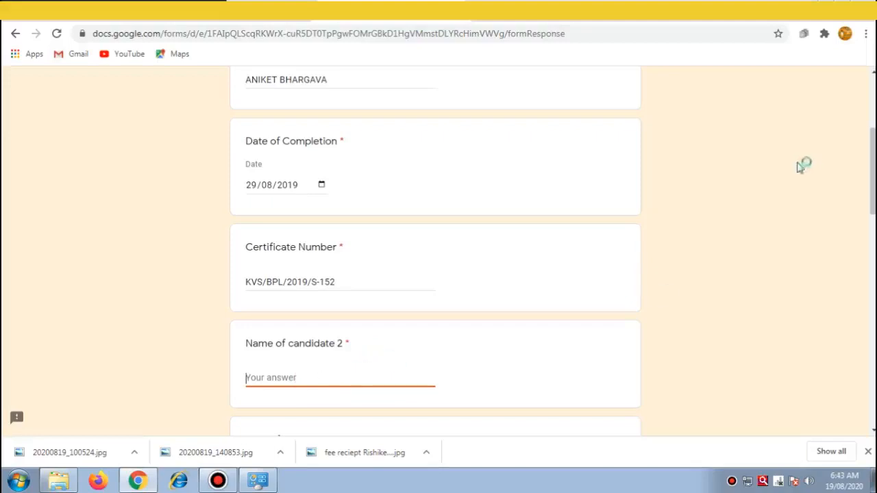
pyautogui.scroll(-3, 873, 172)
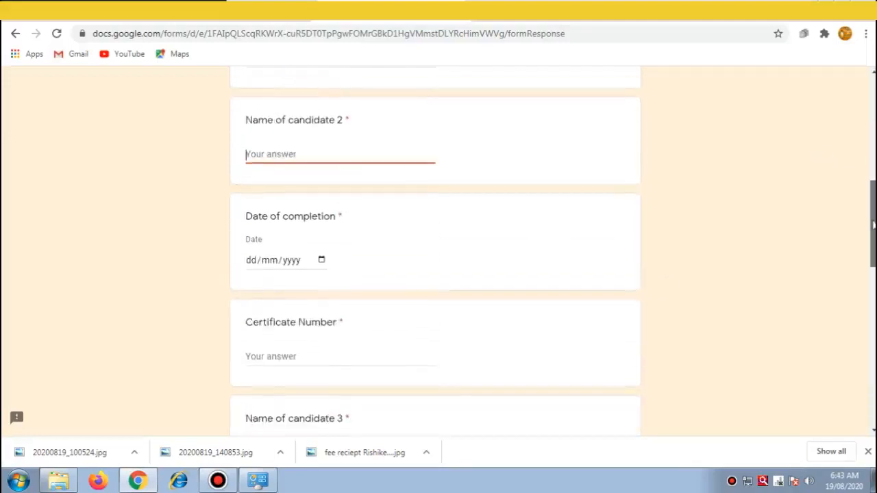
pyautogui.moveTo(261, 482)
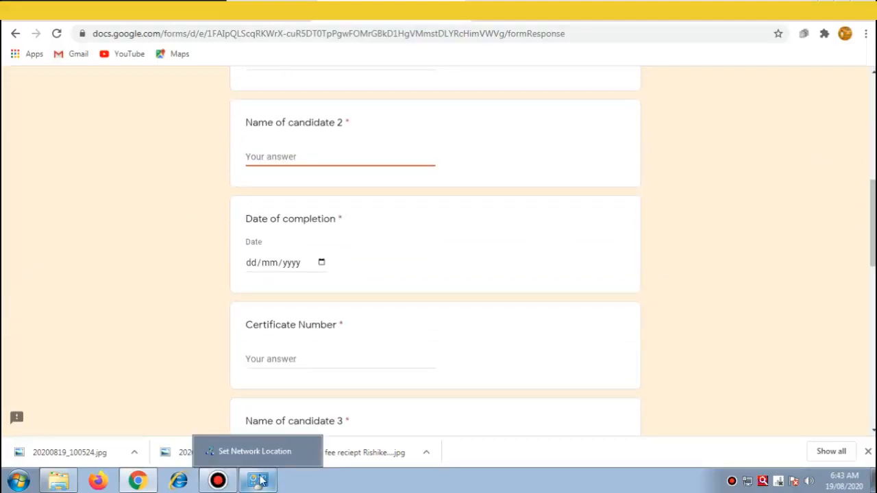
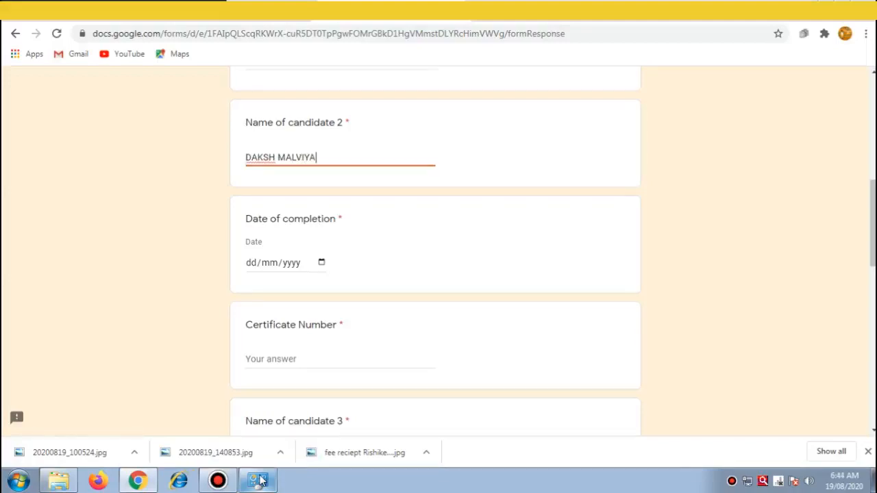
pyautogui.click(310, 359)
pyautogui.hotkey('ctrl', 'v')
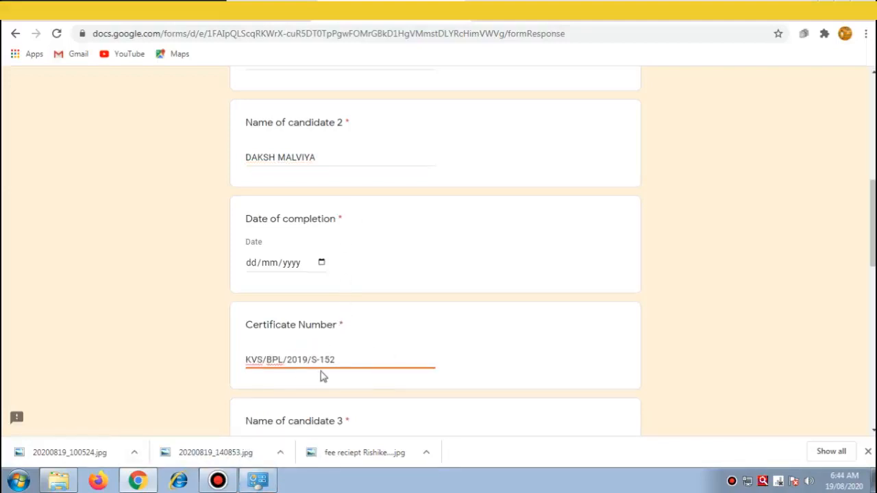
pyautogui.write('3')
# Step: Set candidate 2's Date of Completion to 29/08/2019
pyautogui.click(322, 263)
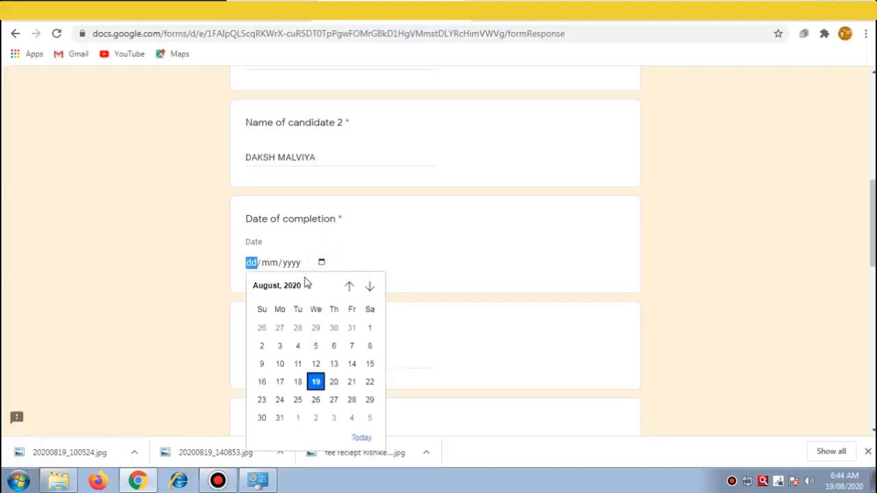
pyautogui.click(308, 287)
pyautogui.scroll(2, 370, 343)
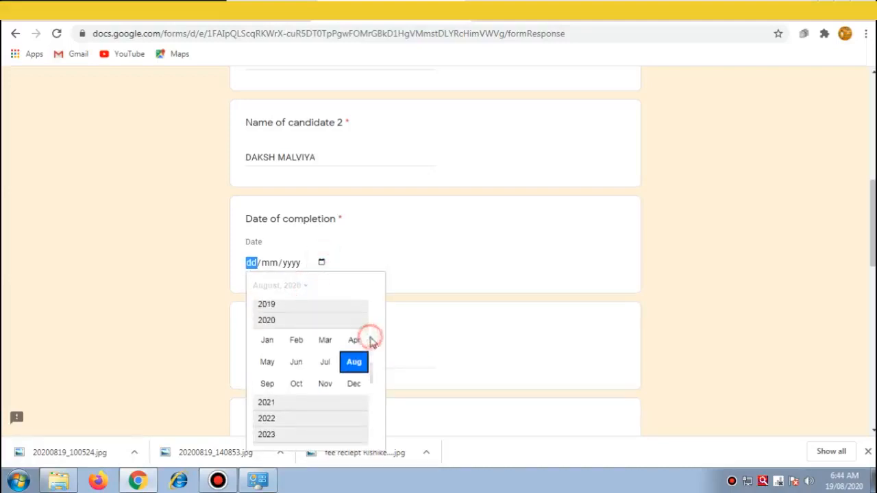
pyautogui.click(266, 319)
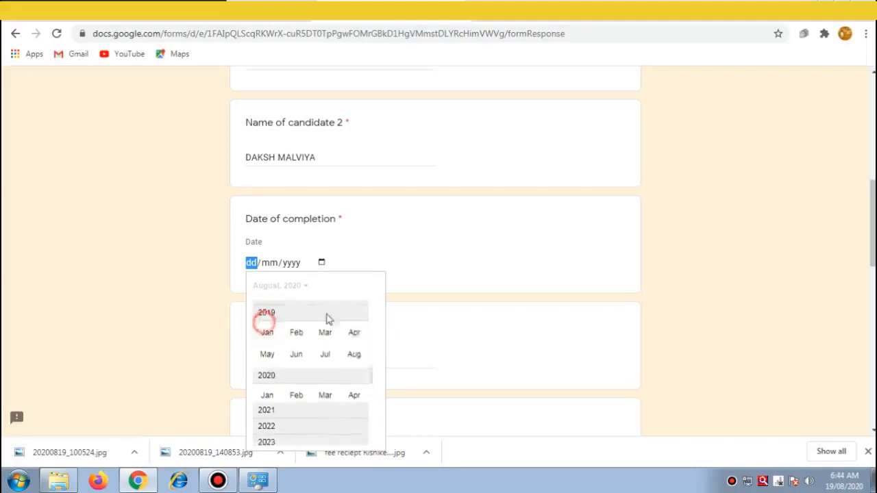
pyautogui.click(353, 351)
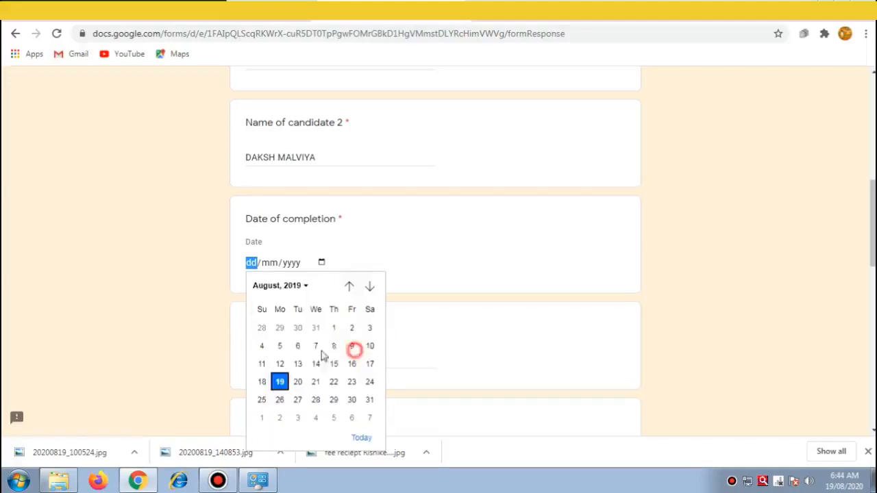
pyautogui.click(334, 400)
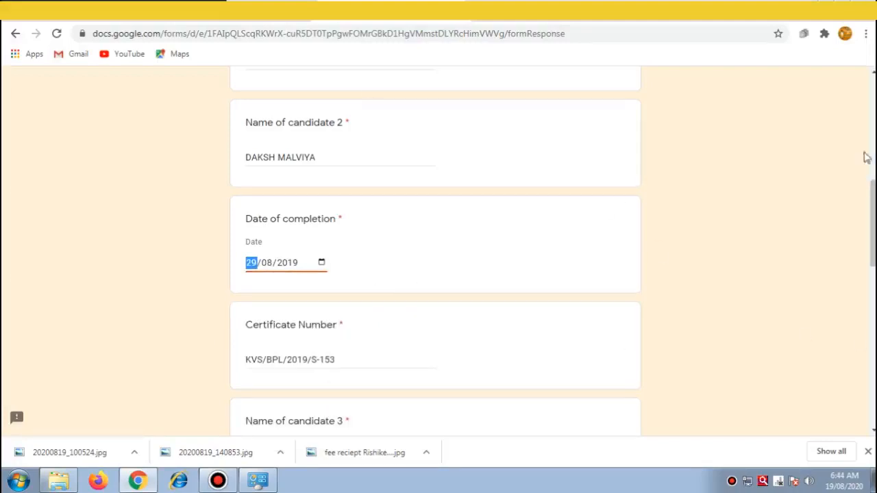
pyautogui.moveTo(874, 205); pyautogui.dragTo(874, 253)
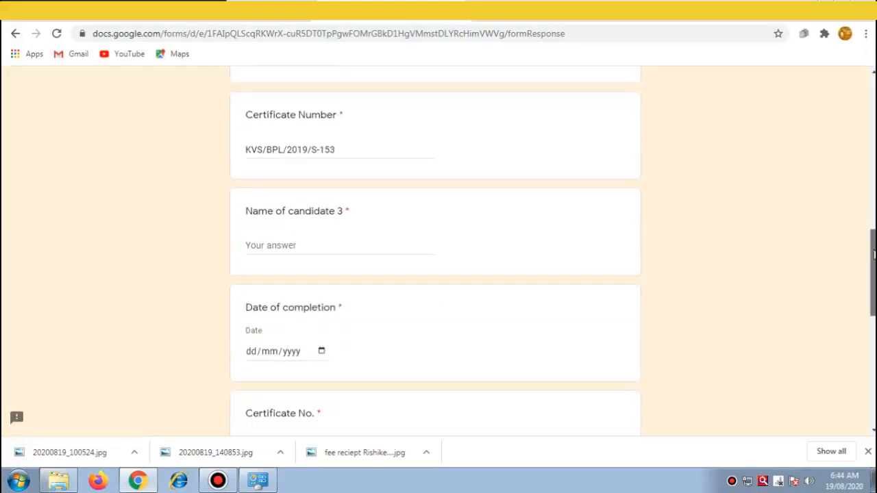
pyautogui.click(313, 249)
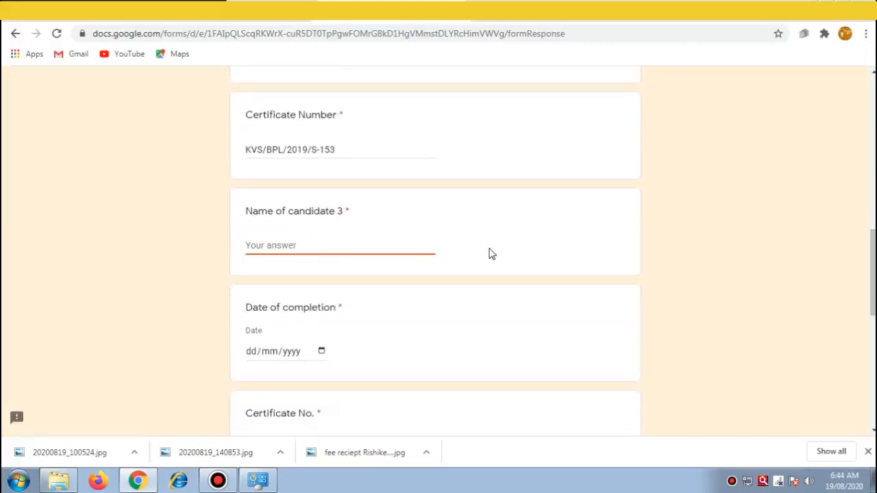
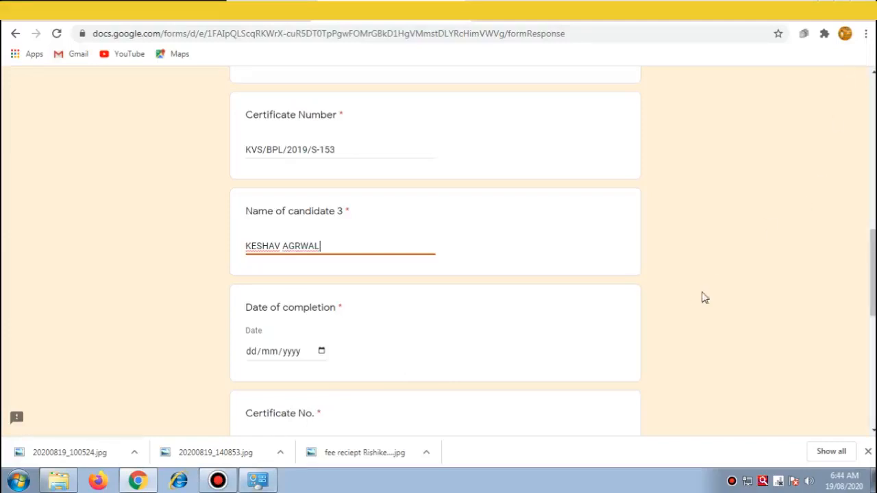
pyautogui.scroll(-2, 672, 267)
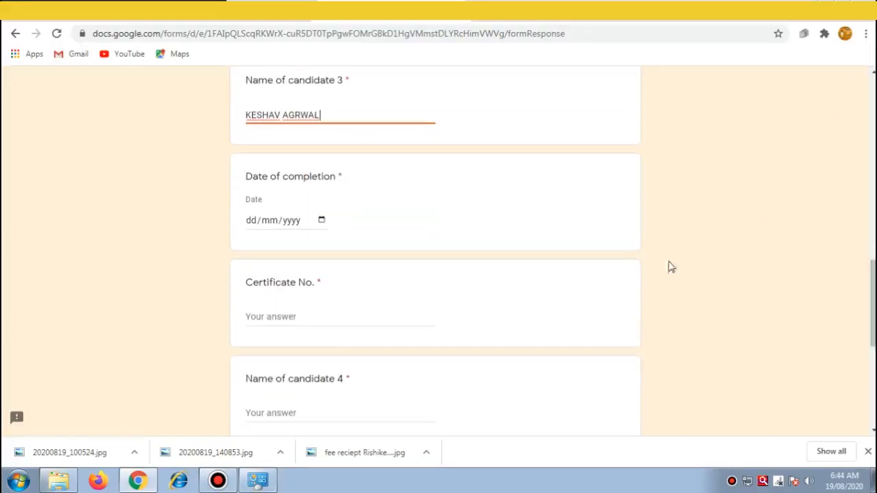
pyautogui.click(325, 313)
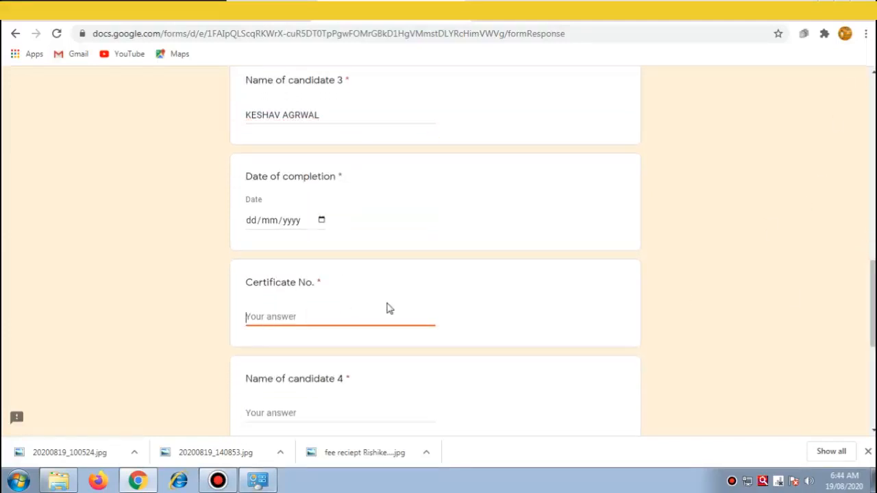
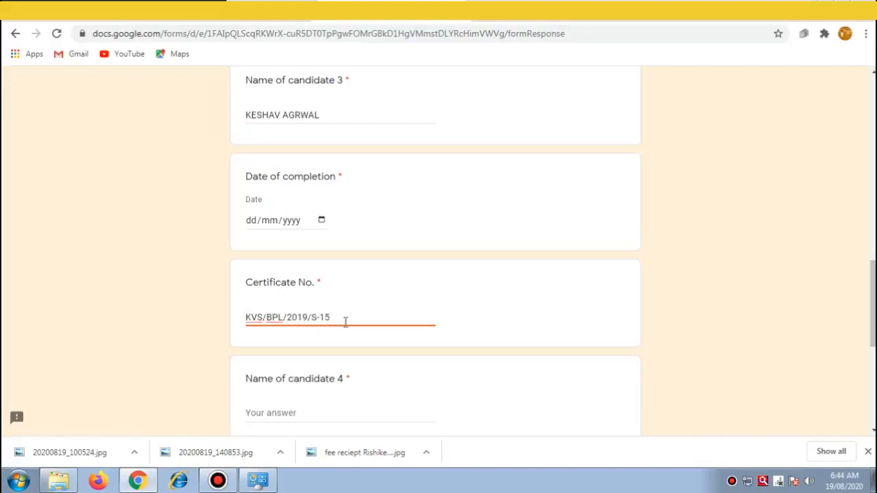
# Step: Set candidate 3's Date of Completion to 29/08/2019
pyautogui.click(321, 220)
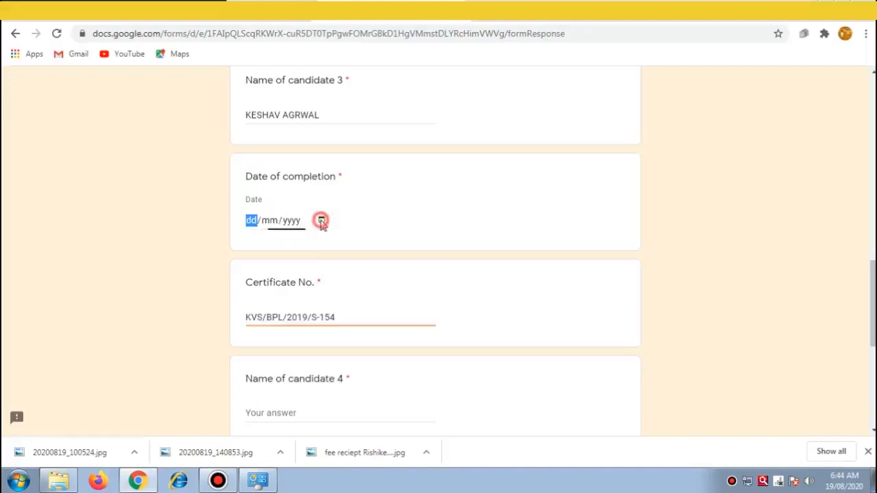
pyautogui.click(304, 243)
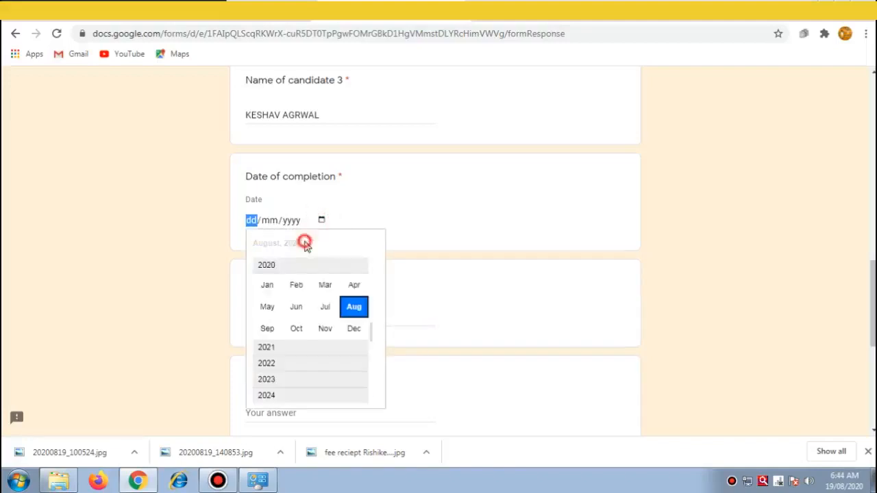
pyautogui.click(375, 293)
pyautogui.click(267, 265)
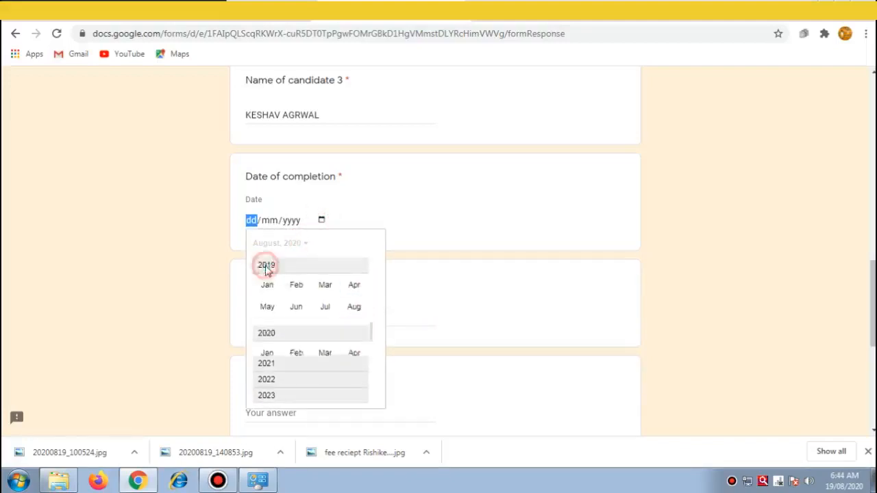
pyautogui.click(361, 312)
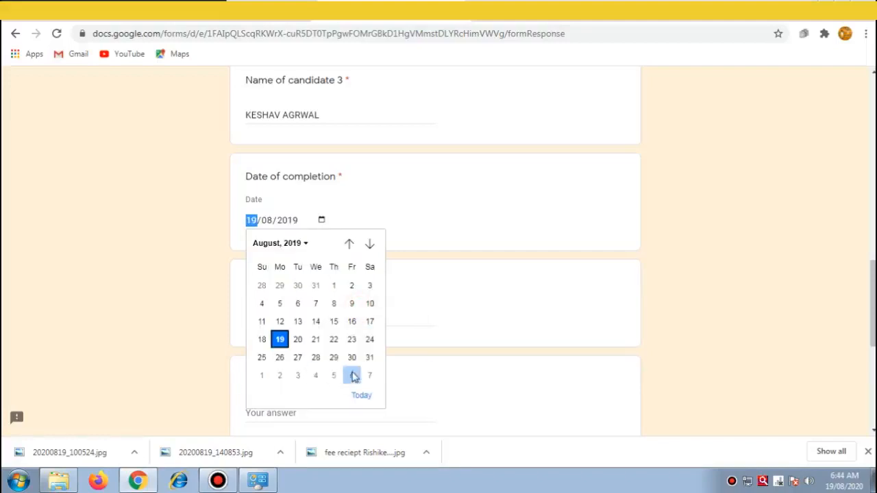
pyautogui.click(333, 360)
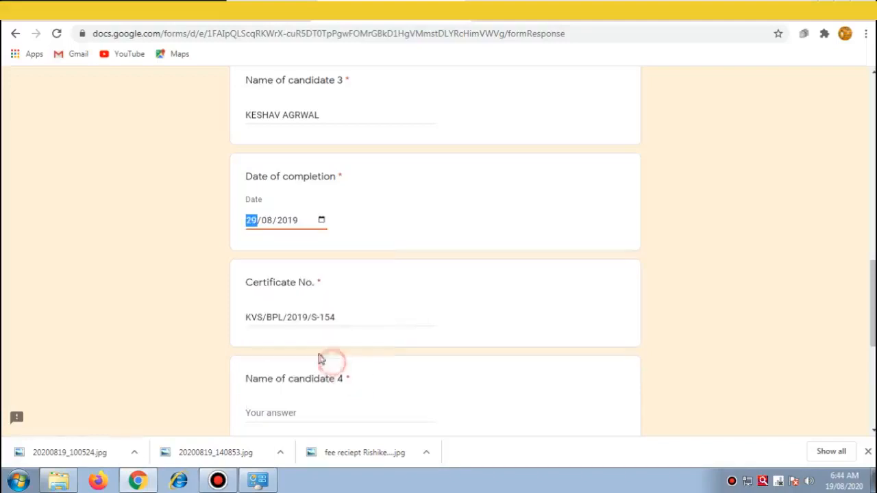
pyautogui.click(316, 413)
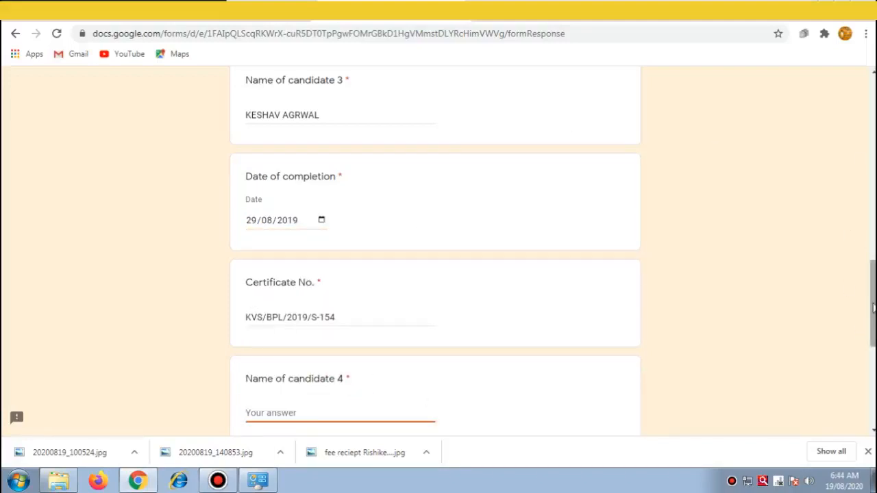
pyautogui.moveTo(874, 308); pyautogui.dragTo(873, 368)
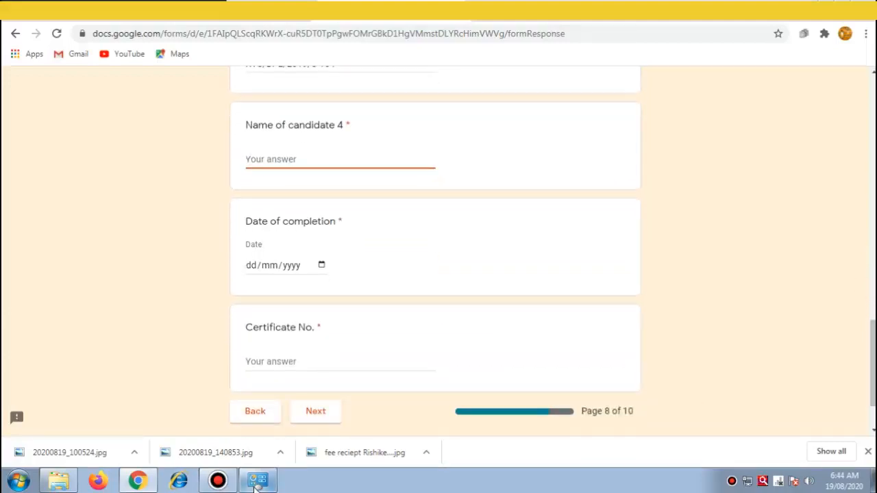
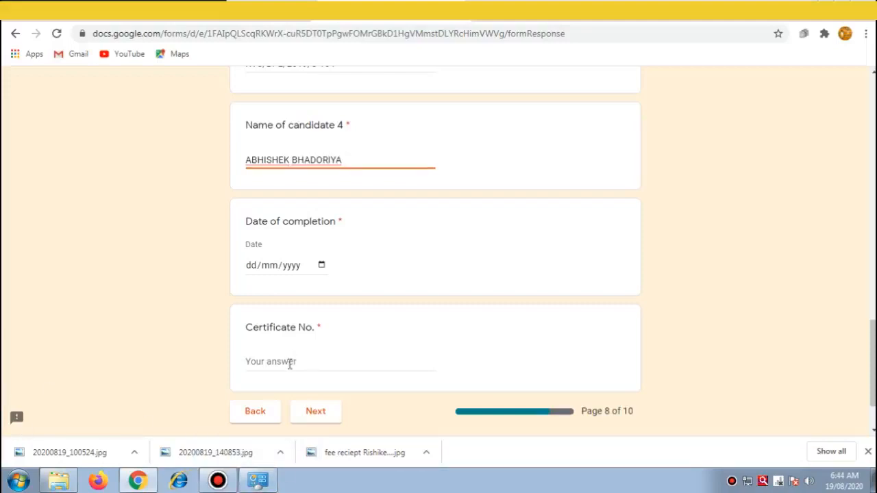
pyautogui.click(322, 361)
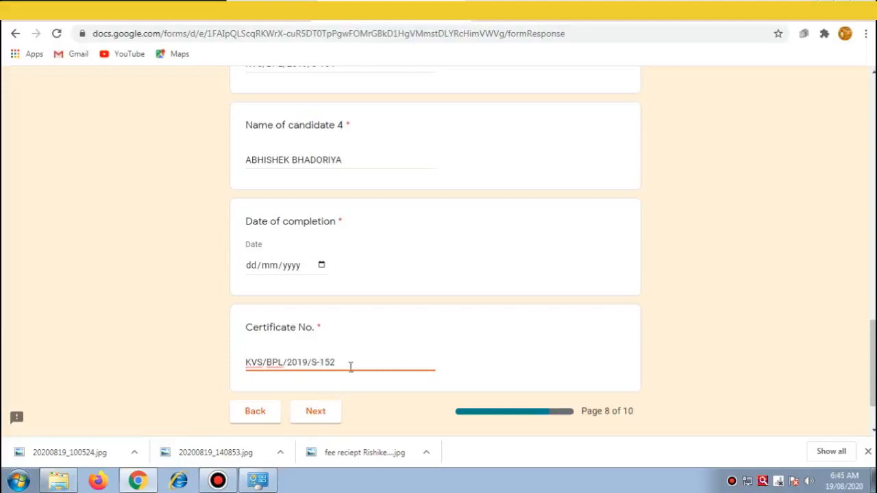
# Step: Set candidate 4's Date of Completion to 29/08/2019
pyautogui.click(321, 265)
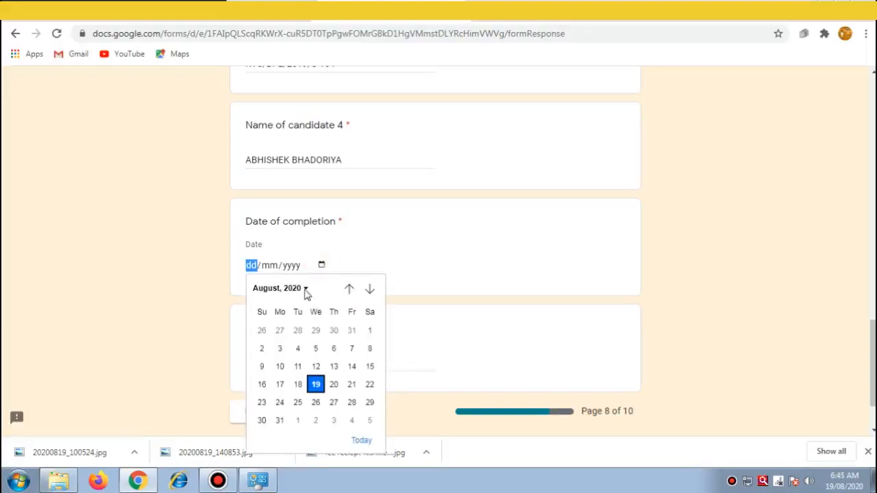
pyautogui.click(305, 289)
pyautogui.scroll(1, 372, 340)
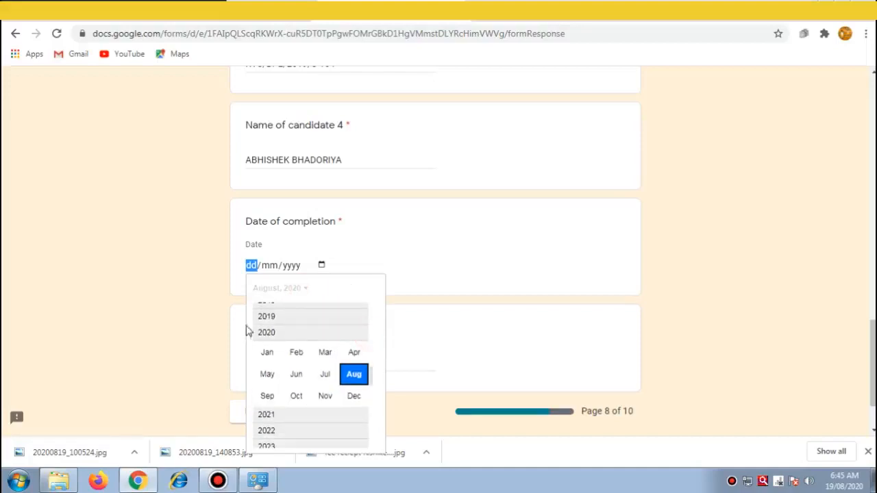
pyautogui.click(268, 314)
pyautogui.click(355, 359)
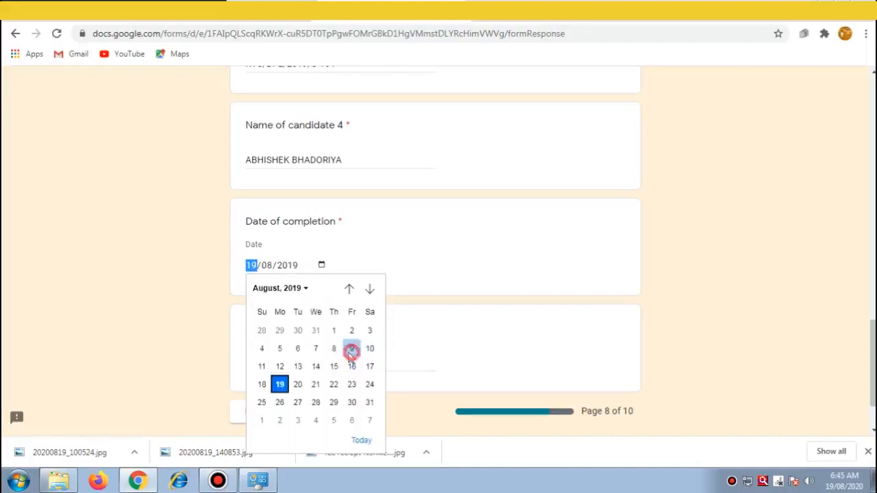
pyautogui.click(333, 402)
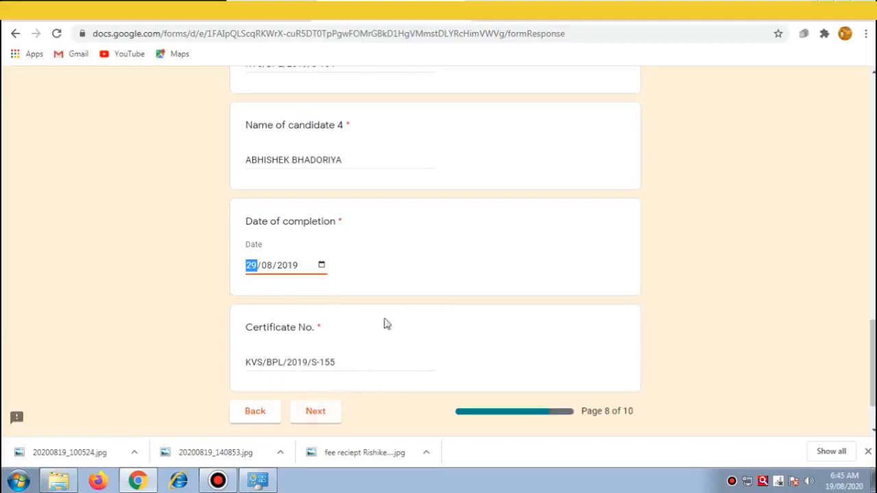
pyautogui.click(401, 247)
# Step: Go to the bank transfer page and enter the UTR transfer reference number
pyautogui.click(323, 415)
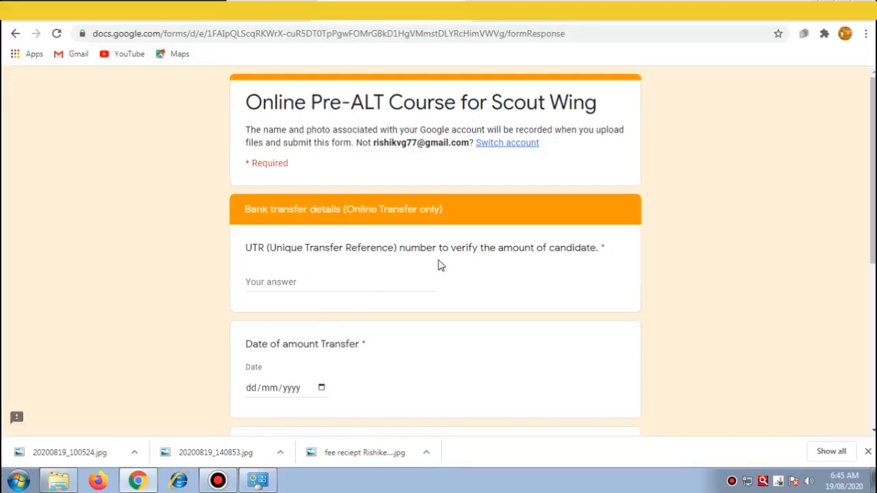
pyautogui.click(272, 283)
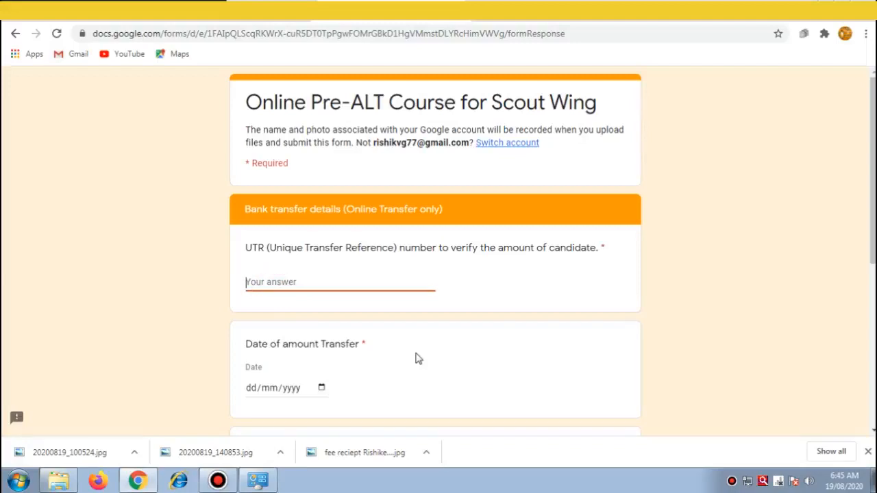
pyautogui.click(374, 380)
# Step: Set the Date of amount Transfer to 19/08/2020
pyautogui.moveTo(874, 196); pyautogui.dragTo(874, 283)
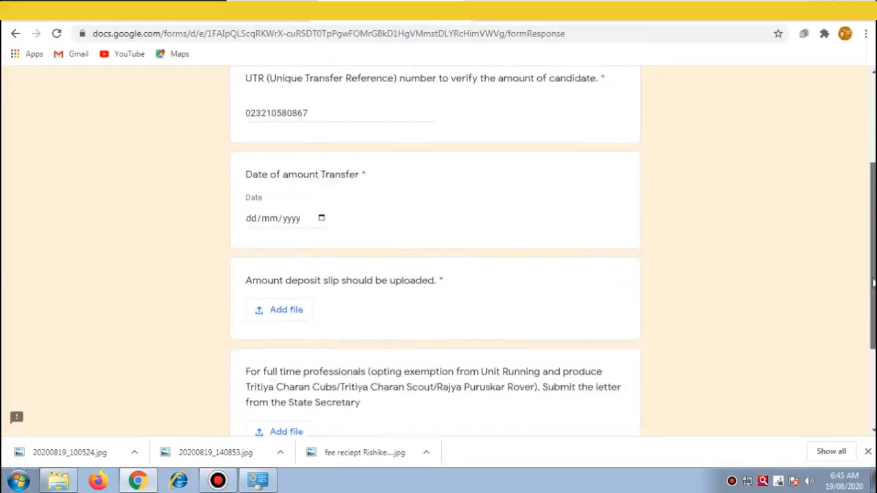
pyautogui.click(322, 218)
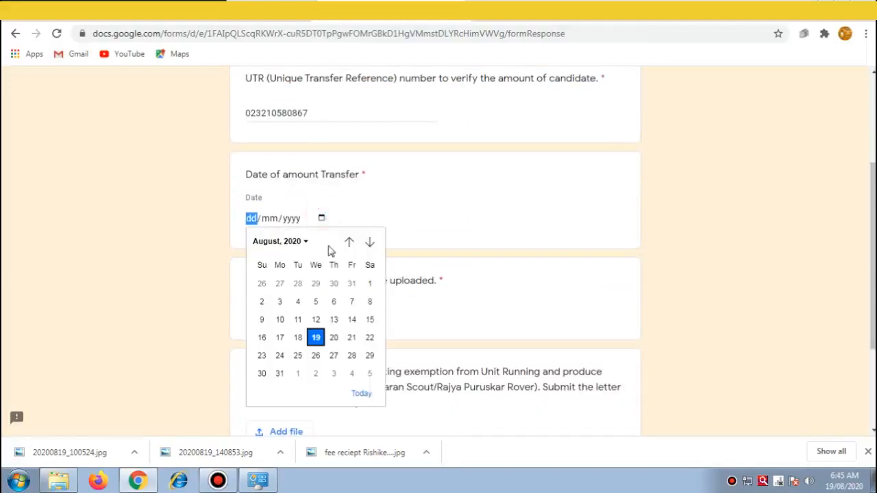
pyautogui.click(306, 243)
pyautogui.click(306, 242)
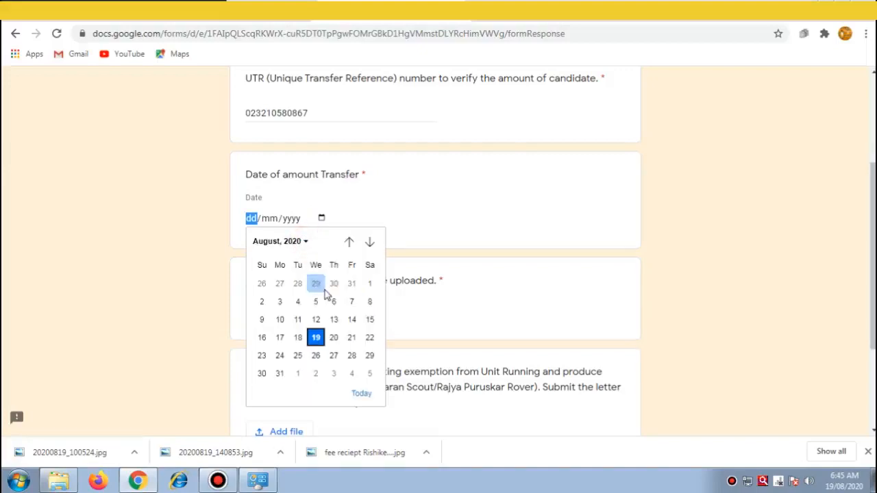
pyautogui.click(317, 336)
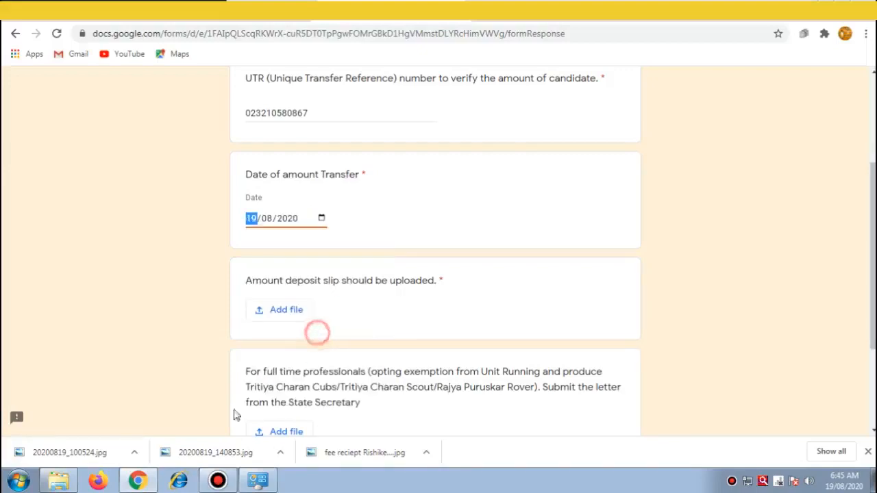
pyautogui.click(434, 222)
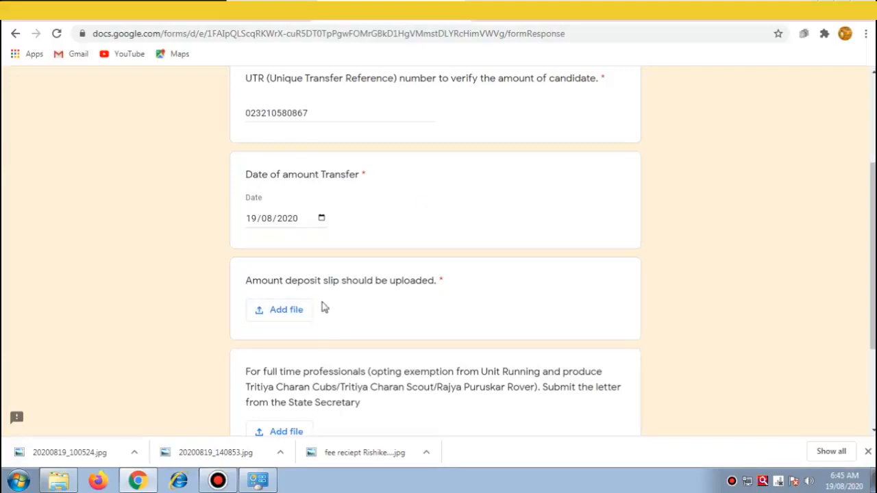
# Step: Upload the fee receipt image from the computer as the amount deposit slip
pyautogui.click(287, 310)
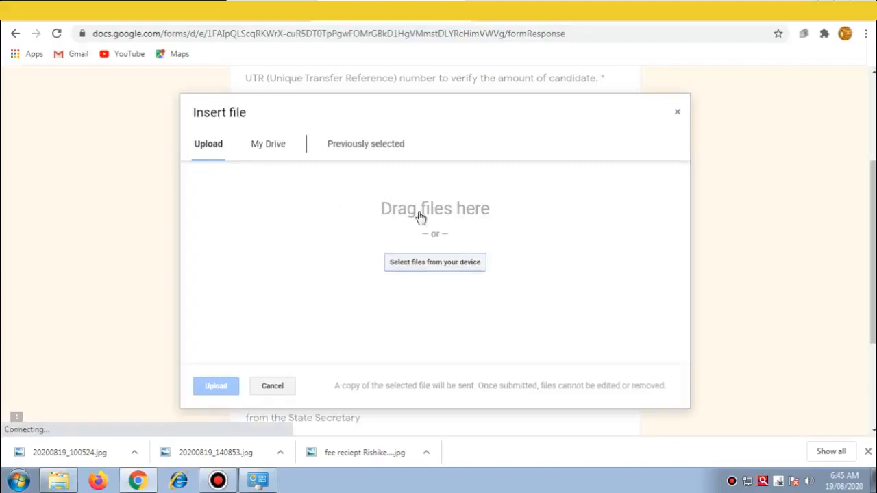
pyautogui.click(429, 264)
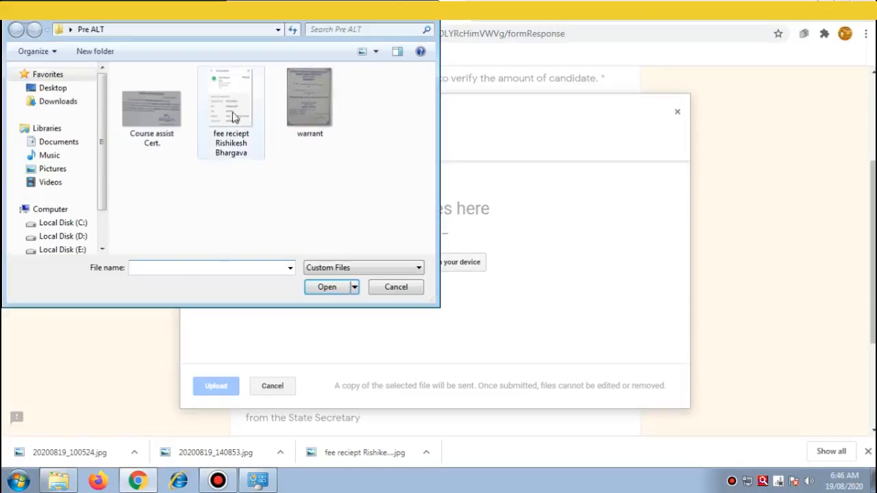
pyautogui.click(231, 116)
pyautogui.click(334, 286)
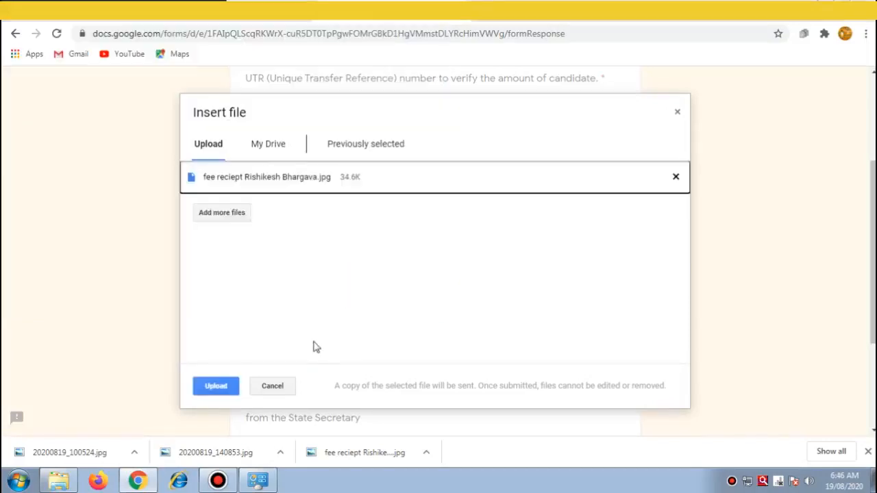
pyautogui.click(215, 387)
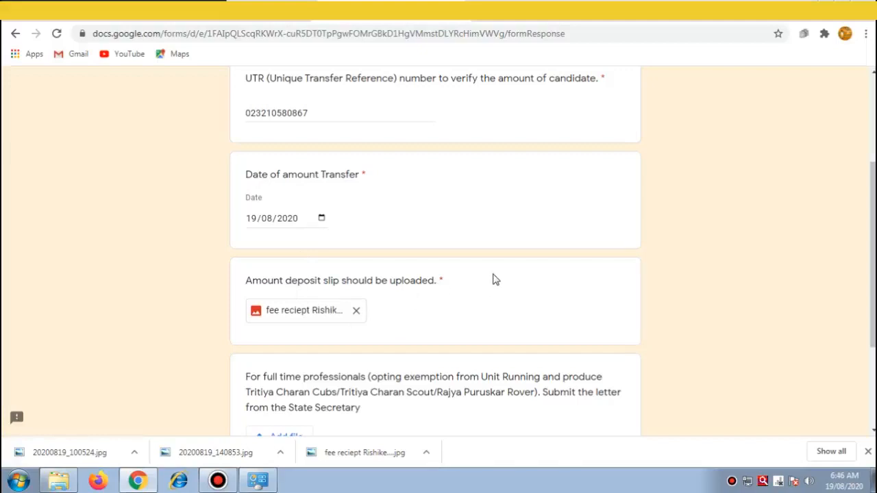
# Step: Leave the bank transfer page for the final Self Declaration page (page 10 of 10)
pyautogui.moveTo(873, 208); pyautogui.dragTo(872, 283)
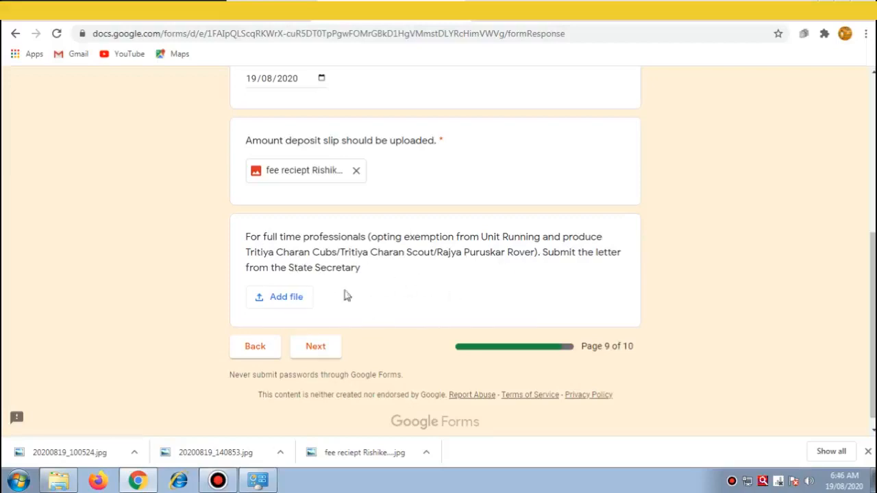
pyautogui.click(316, 348)
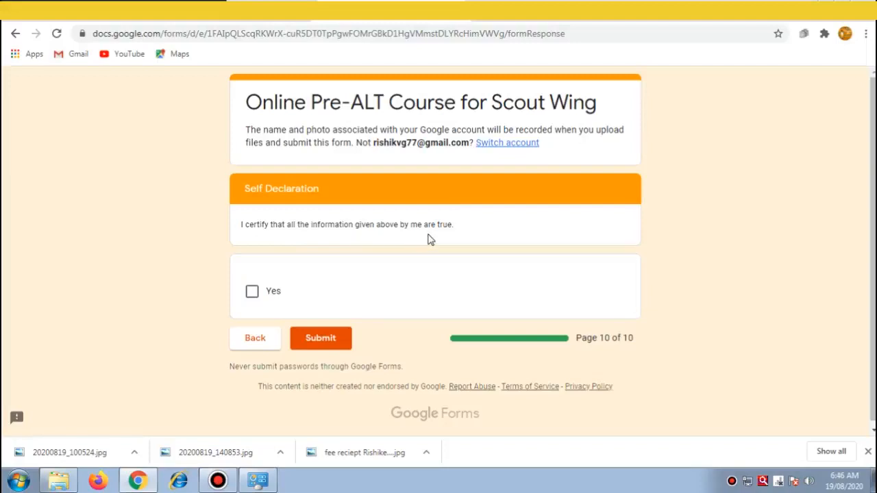
# Step: Tick Yes to certify the information is true, then submit the Pre-ALT course form
pyautogui.click(252, 294)
pyautogui.click(320, 339)
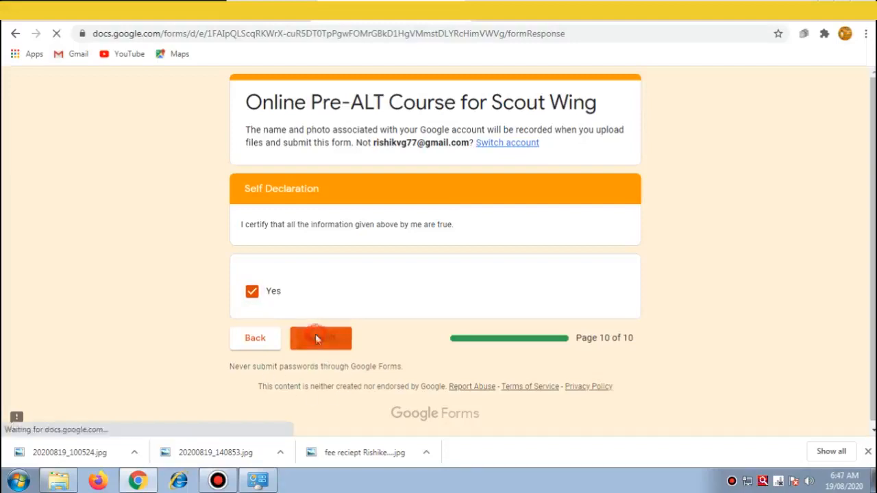